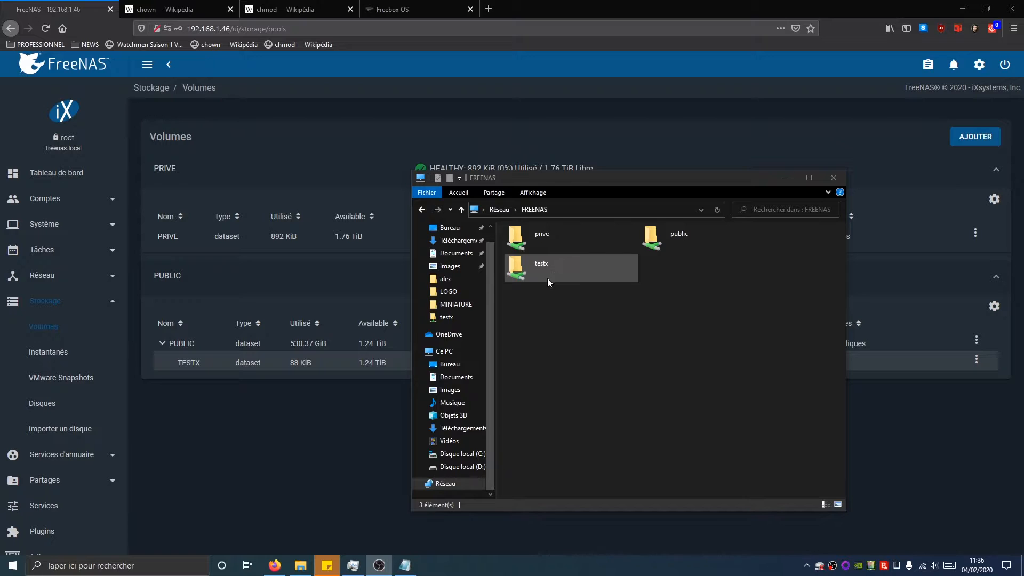
Refresh the FREENAS network location, try to open the testx share, and dismiss the resulting dialog.
left_click(716, 209)
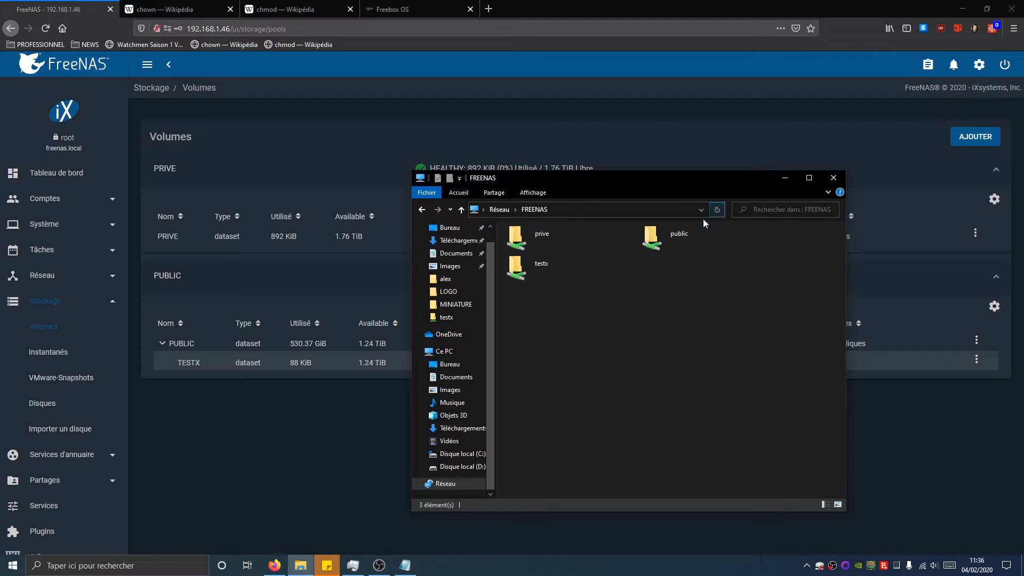
double_click(564, 275)
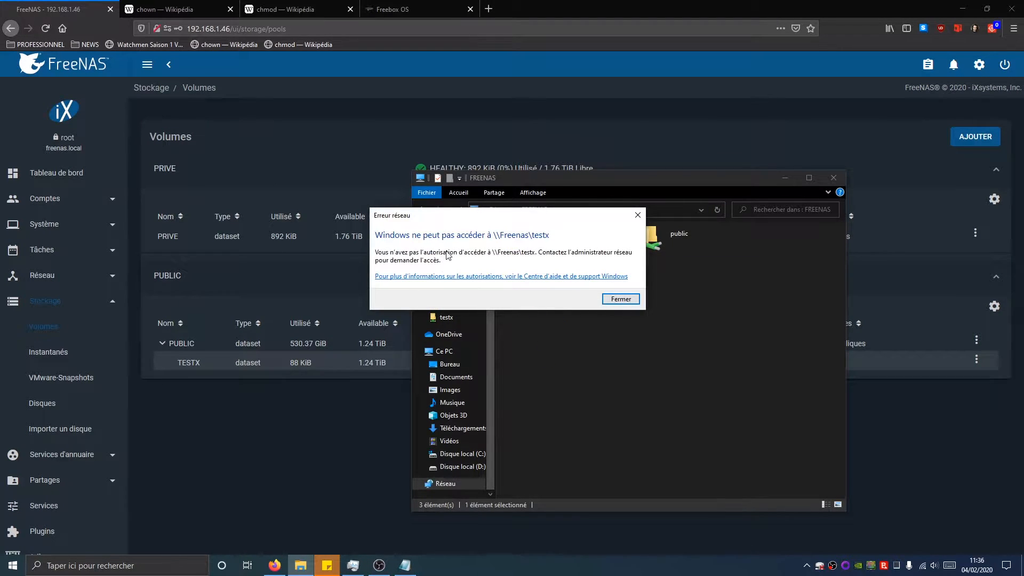
left_click(621, 298)
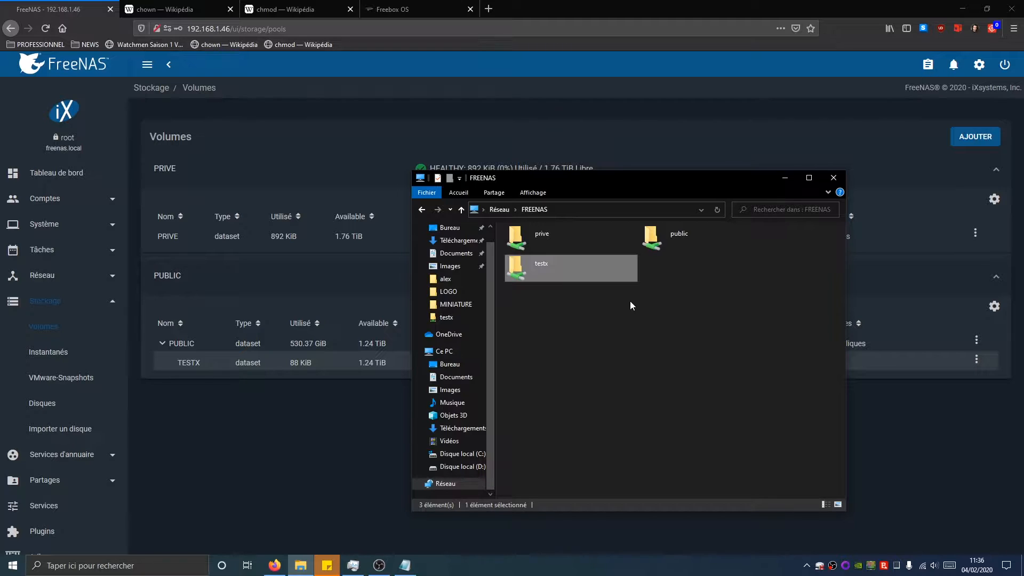
Check the security properties of the testx share, and close its properties.
right_click(543, 271)
left_click(578, 426)
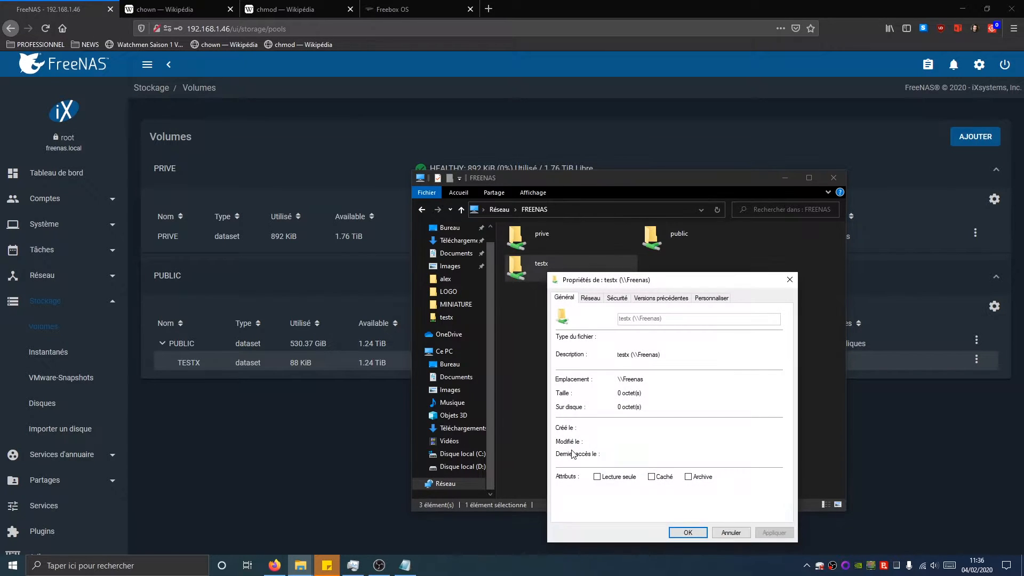
left_click(618, 297)
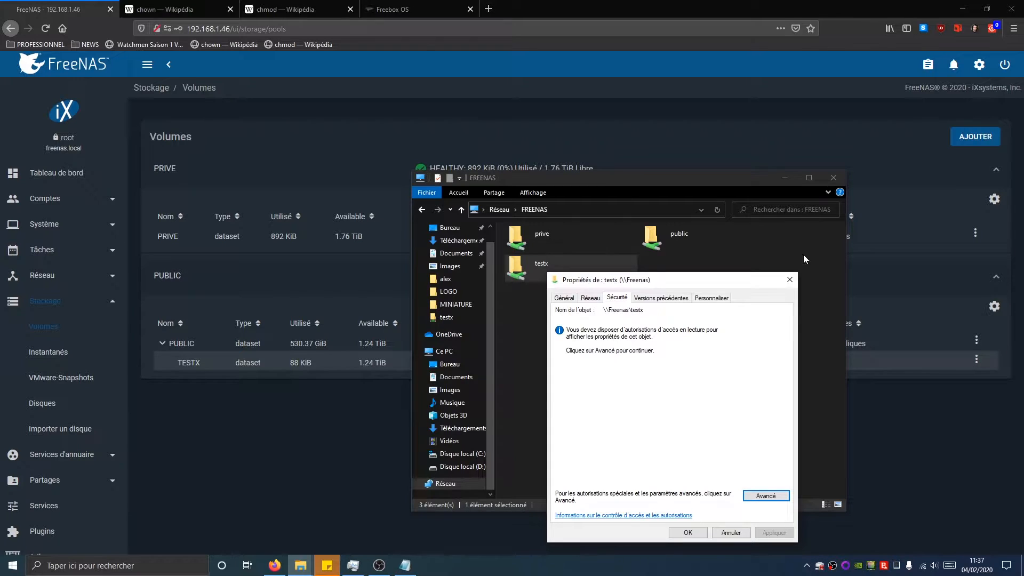
left_click(791, 279)
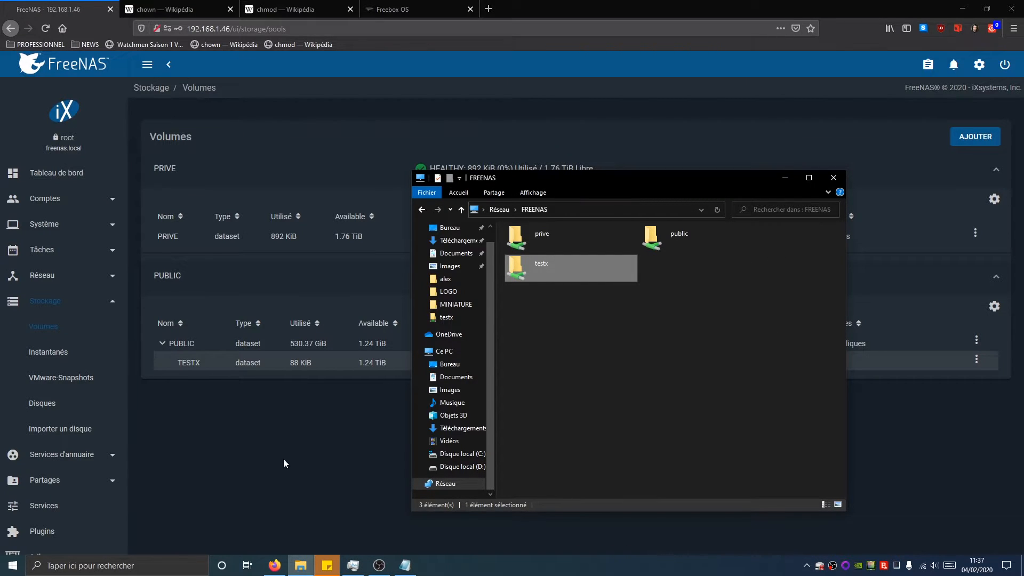
Switch to FreeNAS in Firefox and check the actions offered for the TESTX share among the Windows (SMB) shares.
left_click(314, 504)
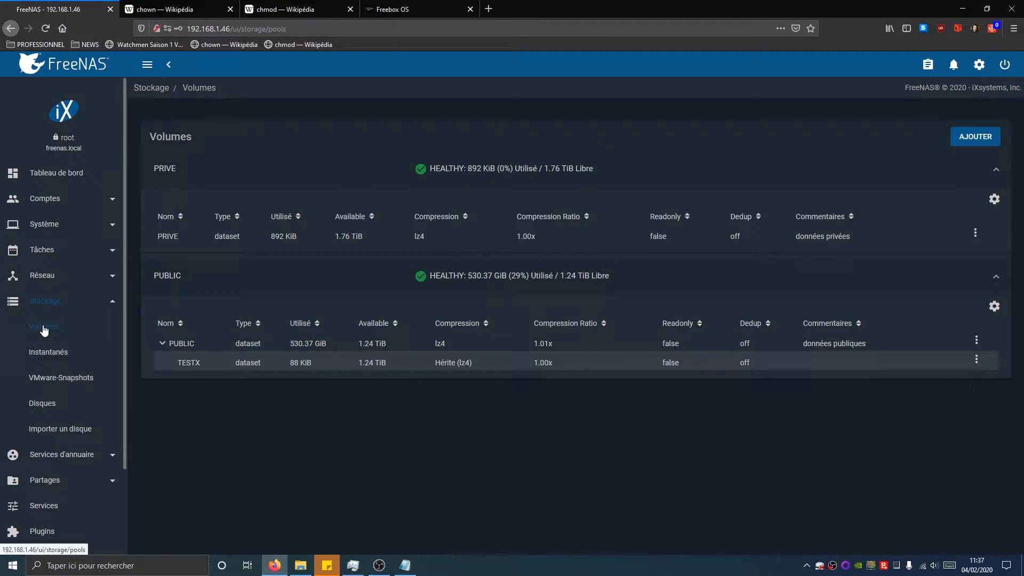
left_click(267, 369)
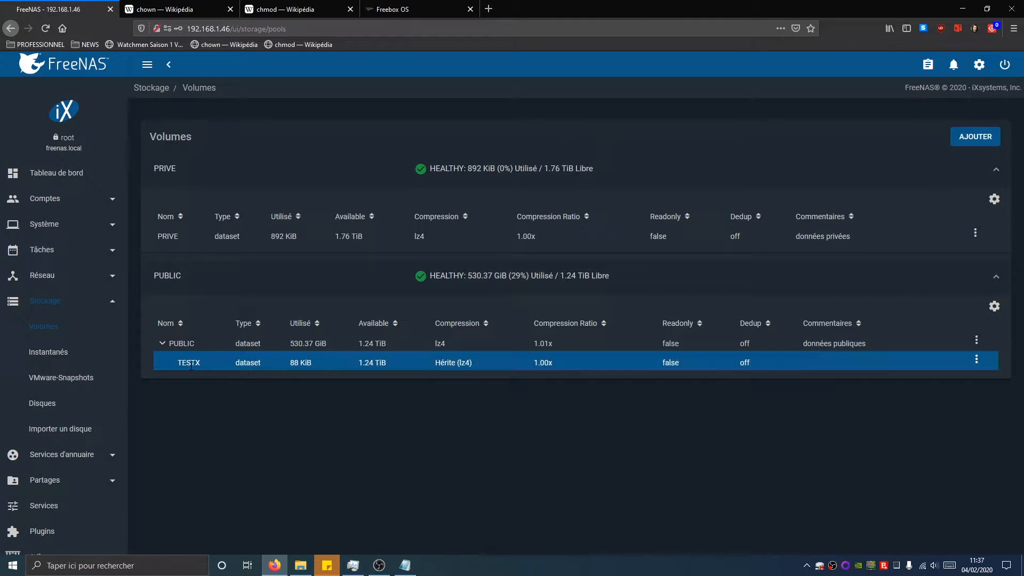
left_click(47, 481)
left_click(74, 487)
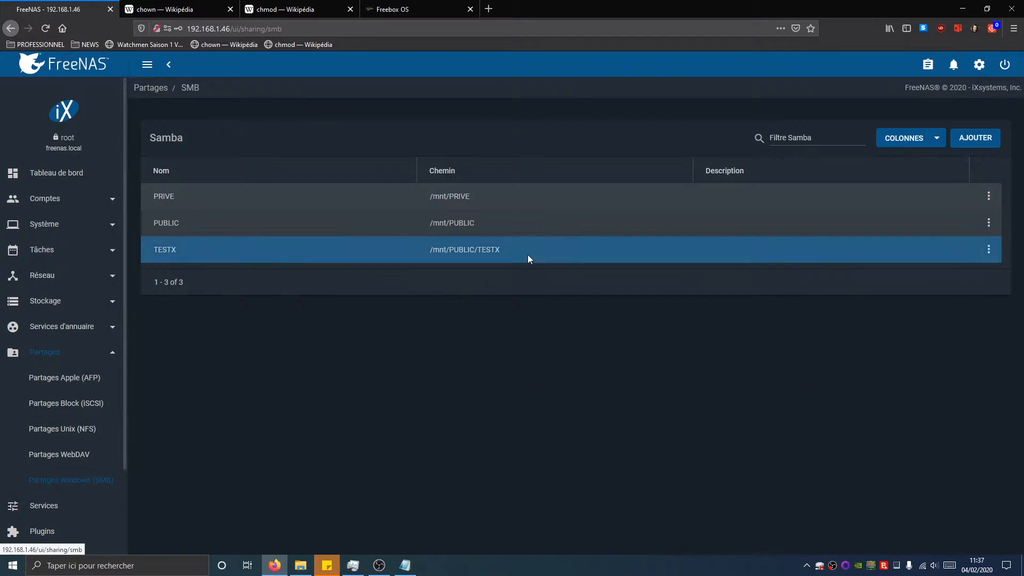
left_click(990, 249)
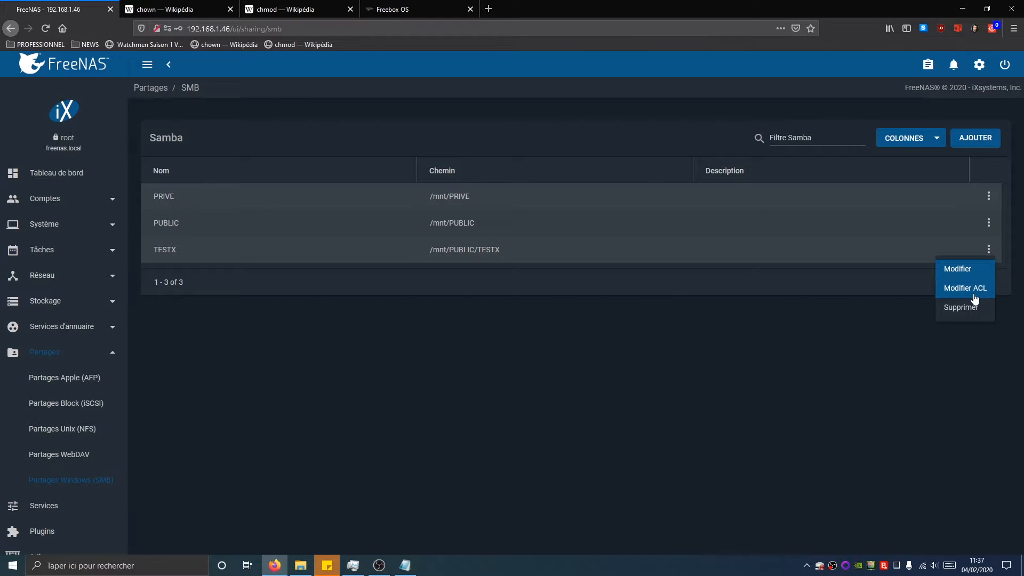
left_click(84, 311)
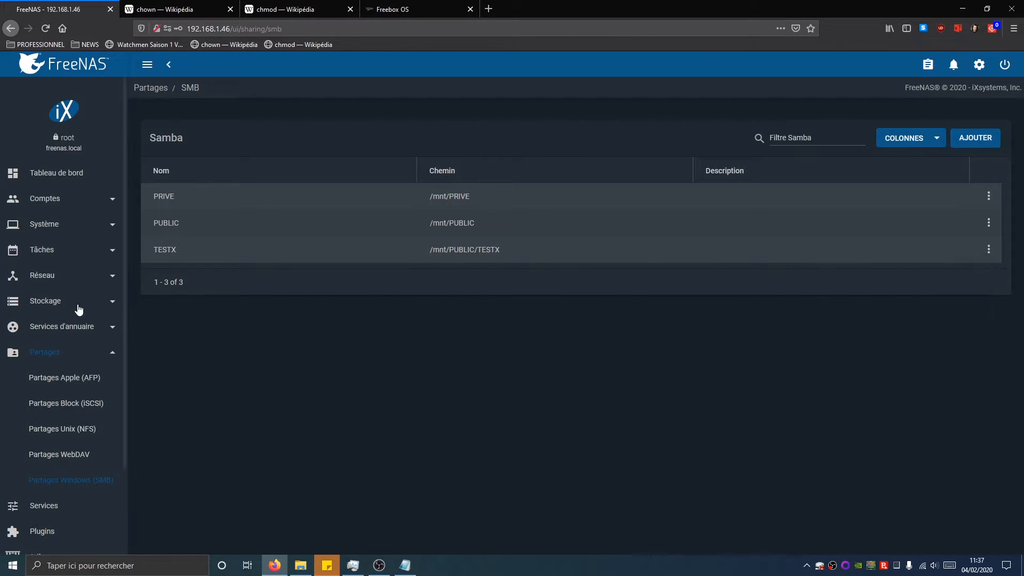
Open the ACL editor for the TESTX dataset under the PUBLIC pool in the storage volumes.
left_click(57, 303)
left_click(45, 331)
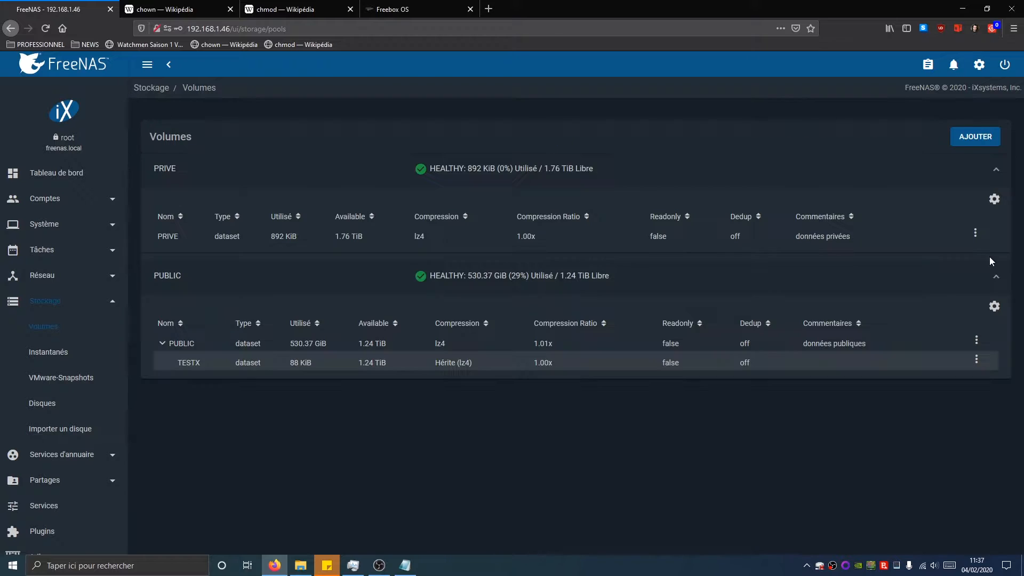
left_click(977, 359)
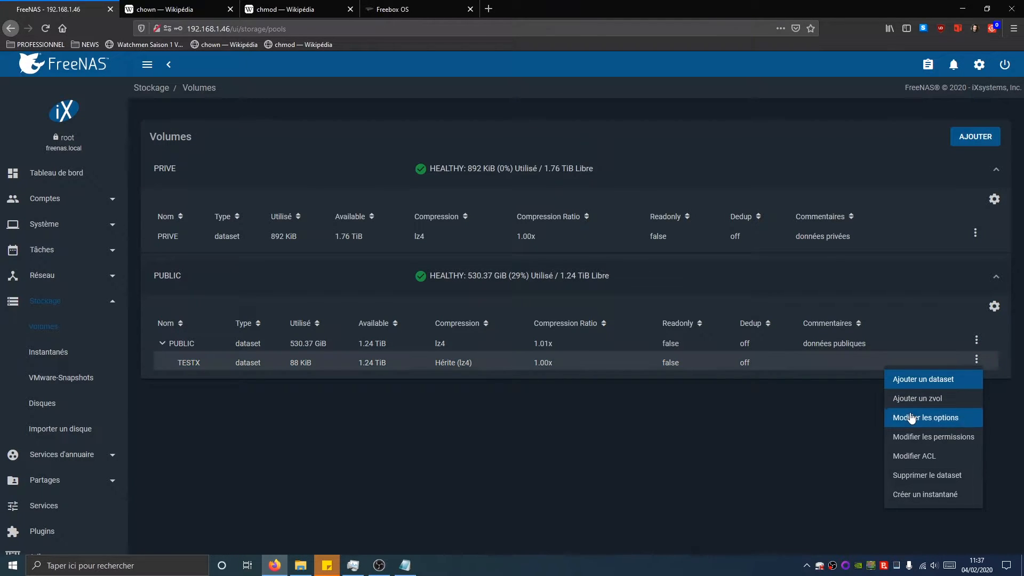
left_click(910, 457)
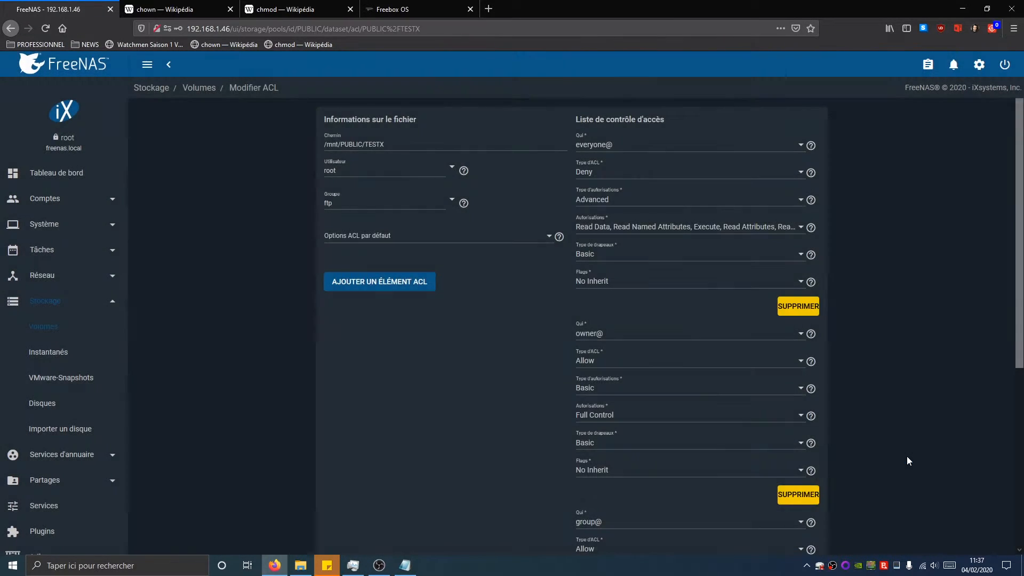
Examine the user, the group and the everyone@ entry's ACL type choices for the TESTX dataset.
left_click(301, 566)
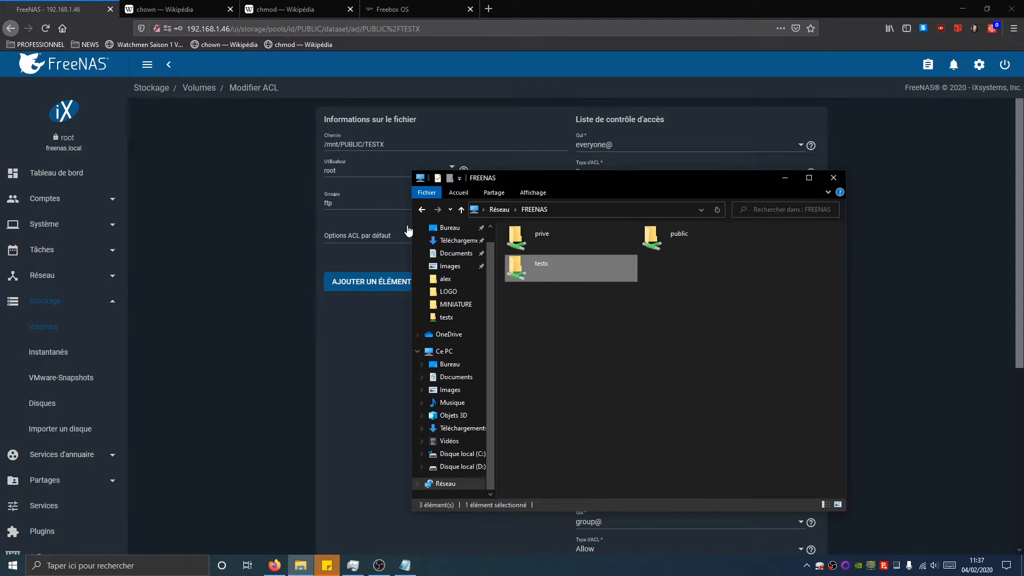
left_click(343, 171)
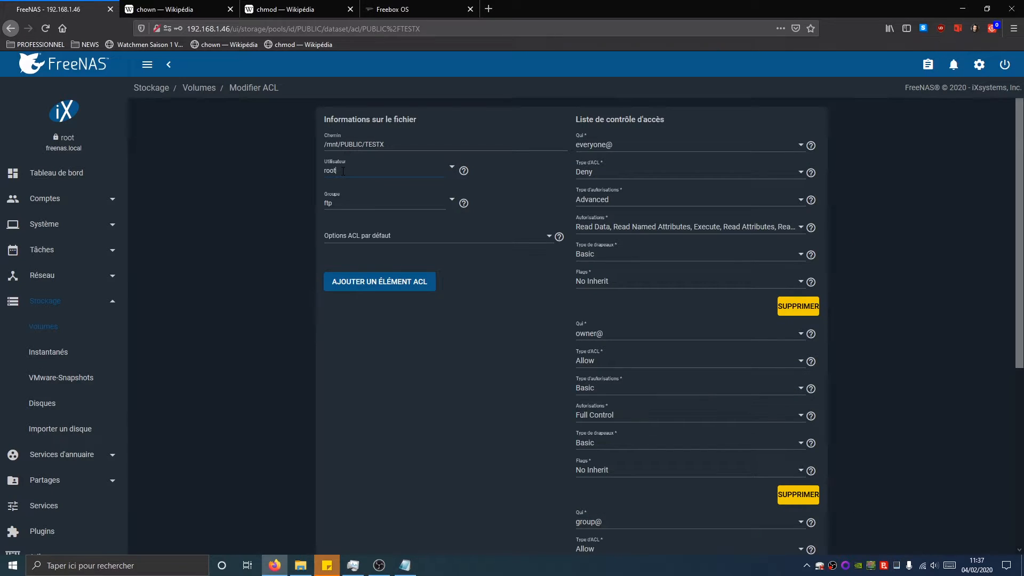
left_click(333, 204)
left_click(591, 173)
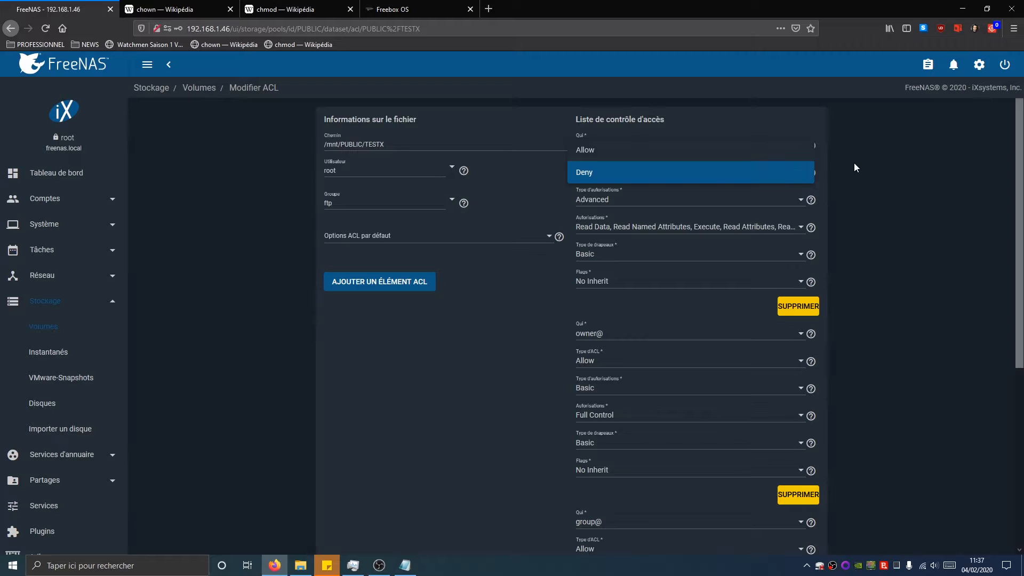
left_click(855, 164)
left_click(602, 182)
left_click(731, 178)
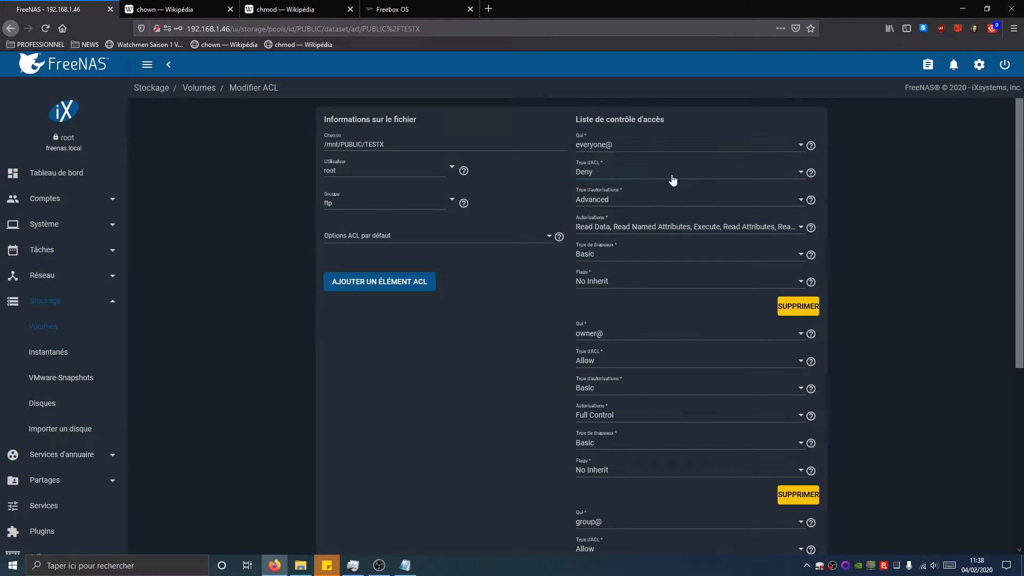
Set the everyone@ entry's ACL type to Allow, and save the TESTX ACL with permissions applied recursively.
left_click(589, 169)
left_click(590, 151)
scroll(539, 382, "down", 6)
left_click(329, 464)
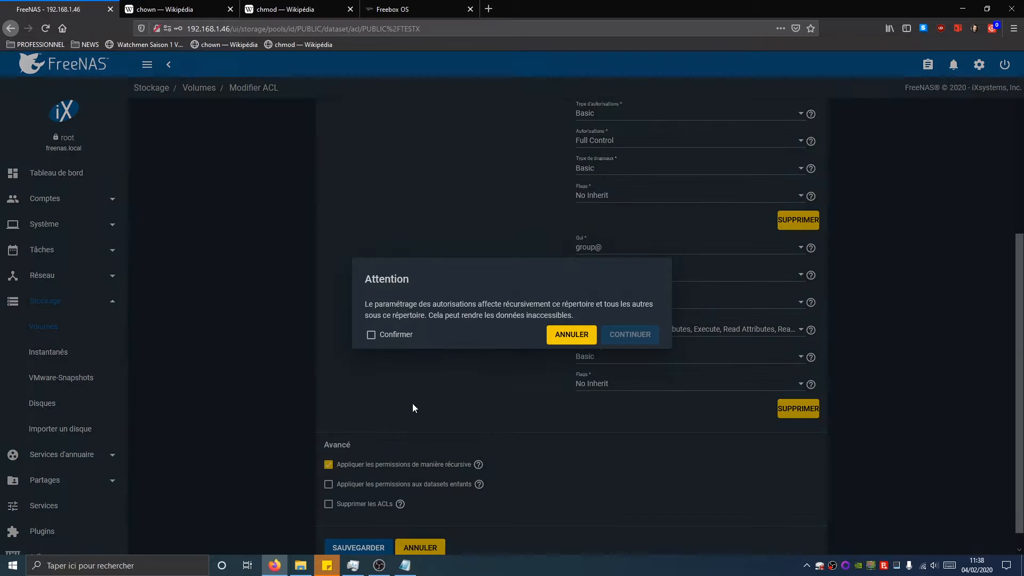
left_click(404, 339)
left_click(651, 336)
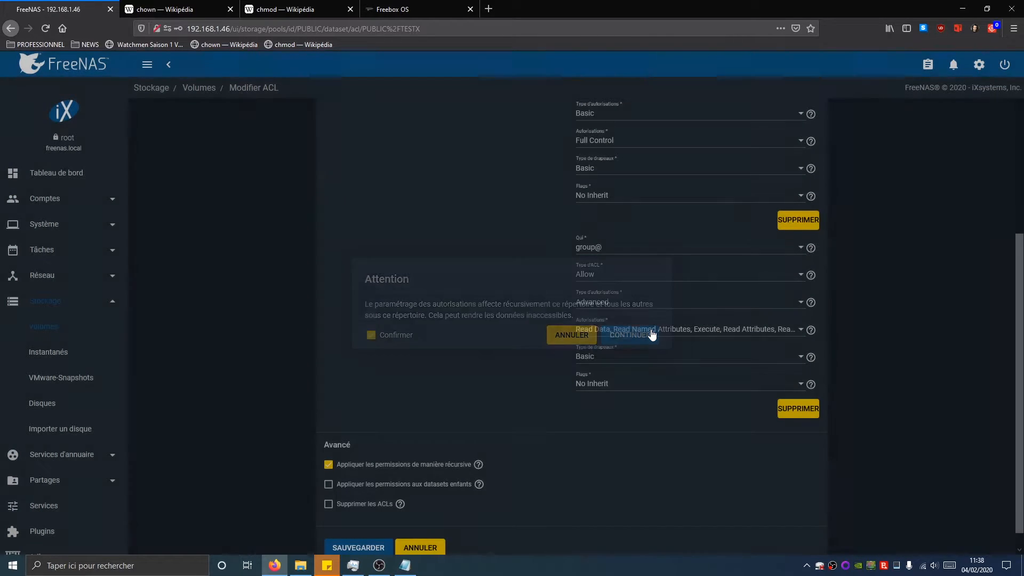
left_click(356, 543)
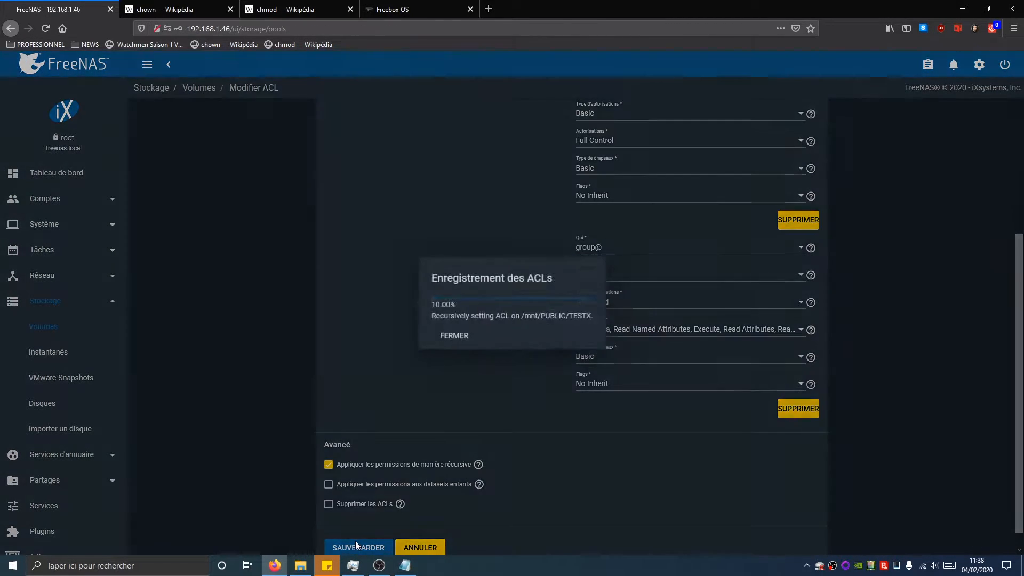
Switch to File Explorer, refresh the FREENAS location, and open the security properties of the testx share.
left_click(301, 566)
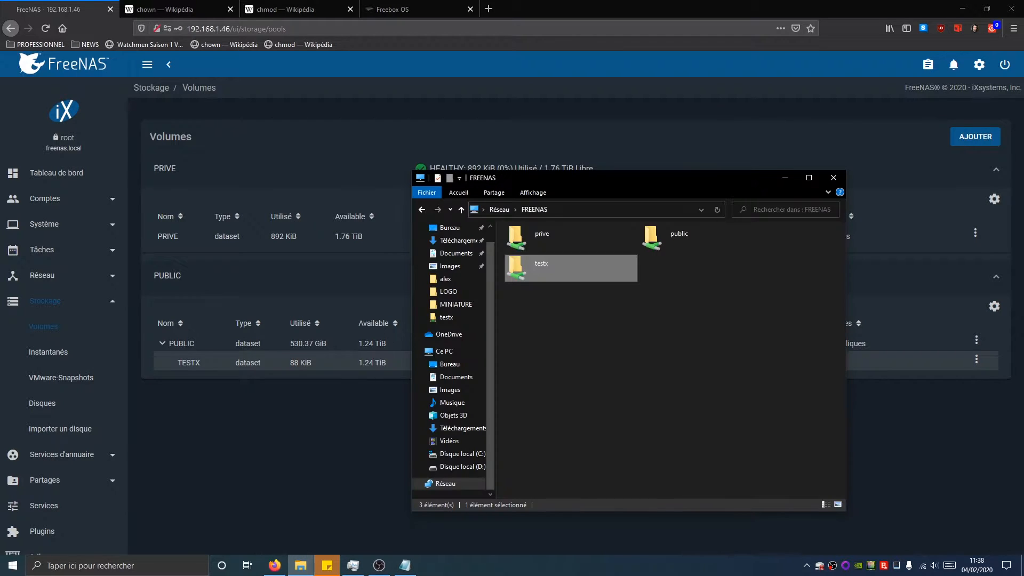
left_click(721, 210)
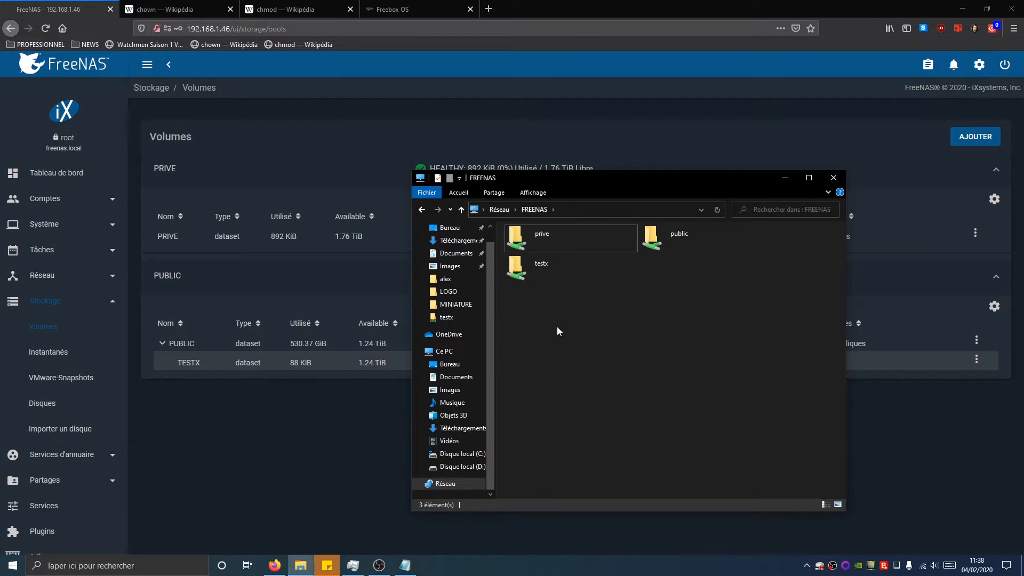
right_click(548, 273)
left_click(603, 463)
left_click(621, 299)
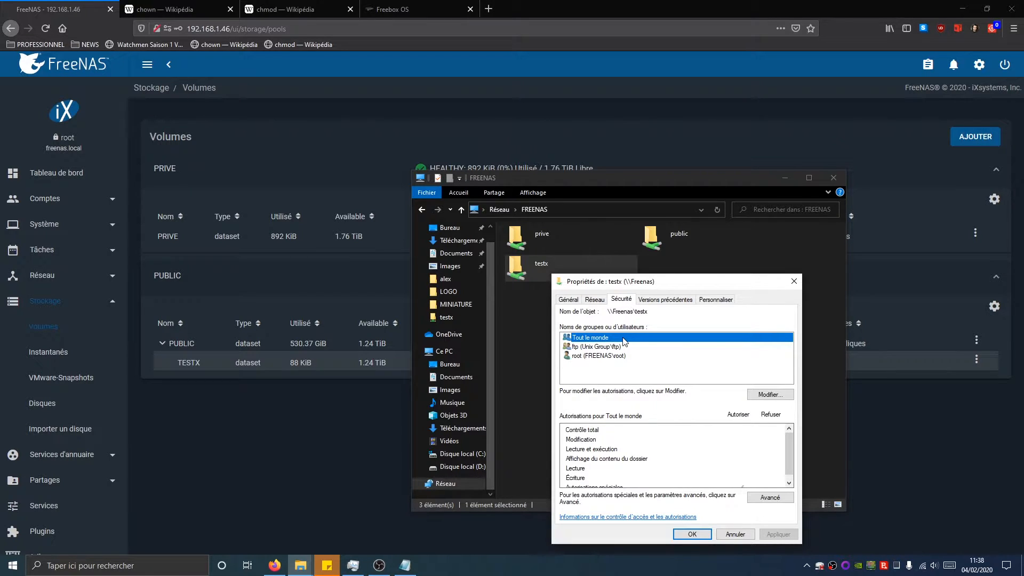
Compare the testx permissions listed for Tout le monde, the ftp group and the root user.
left_click(582, 347)
left_click(581, 338)
left_click(583, 347)
left_click(582, 339)
left_click(583, 356)
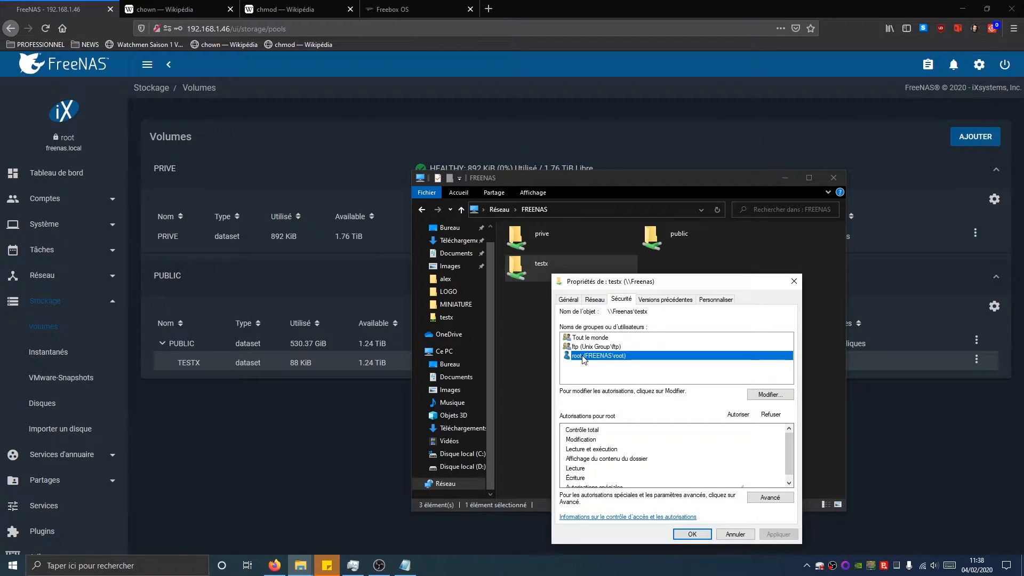
left_click(581, 338)
left_click(581, 346)
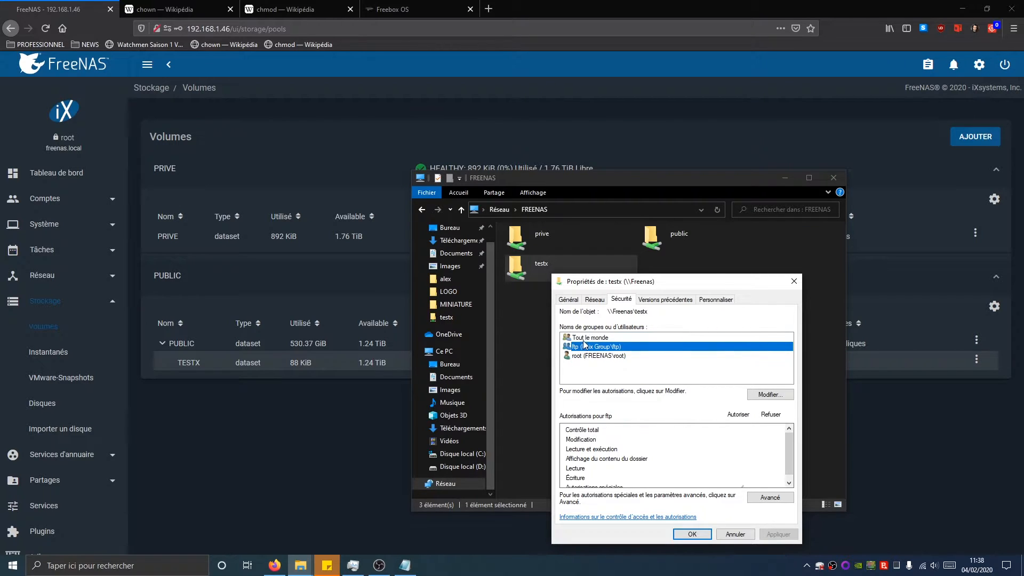
left_click(583, 340)
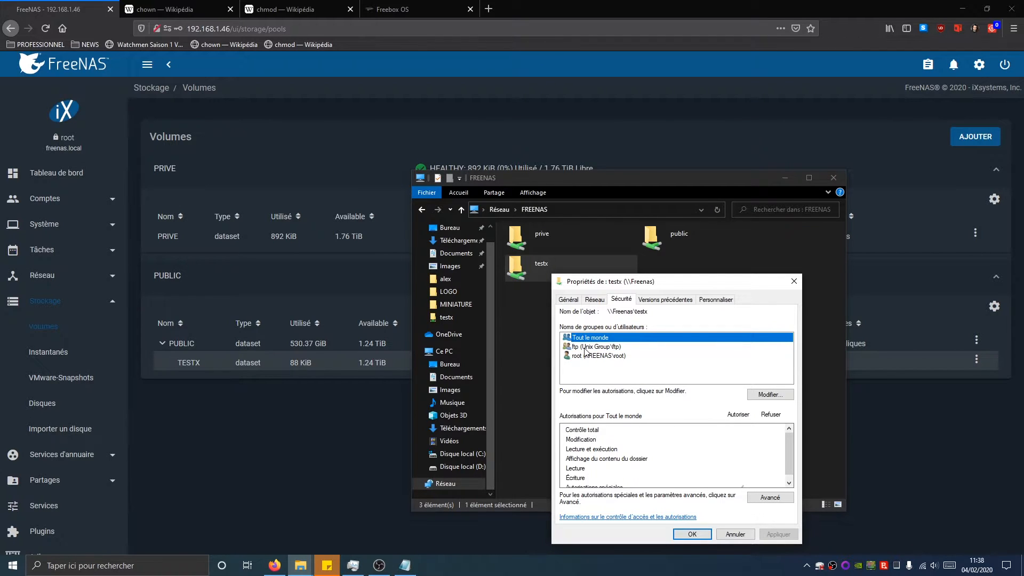
Return to the FREENAS window, open the testx share, and open the file Nouveau document texte.txt.
left_click(270, 408)
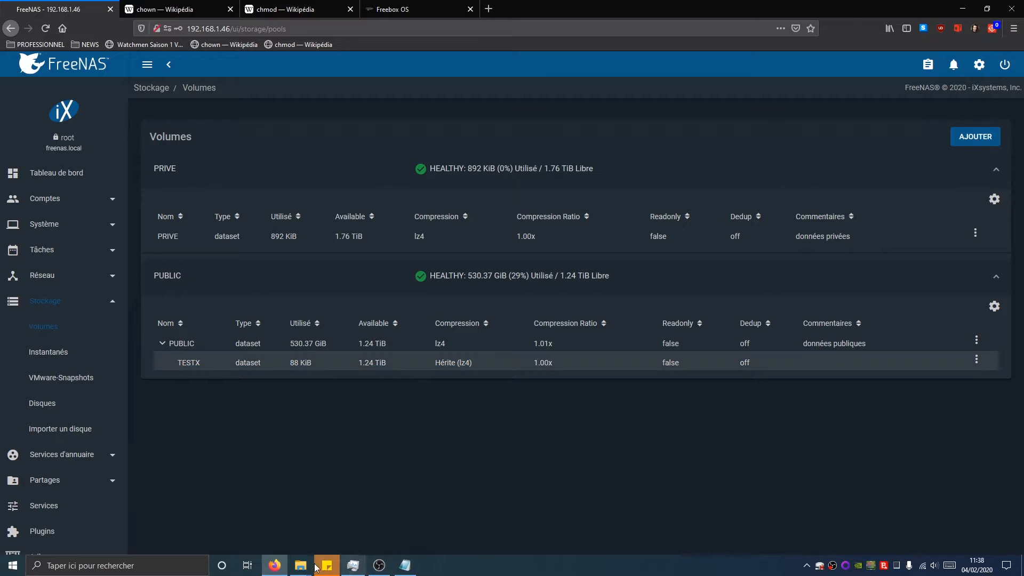
mouse_move(301, 565)
left_click(266, 520)
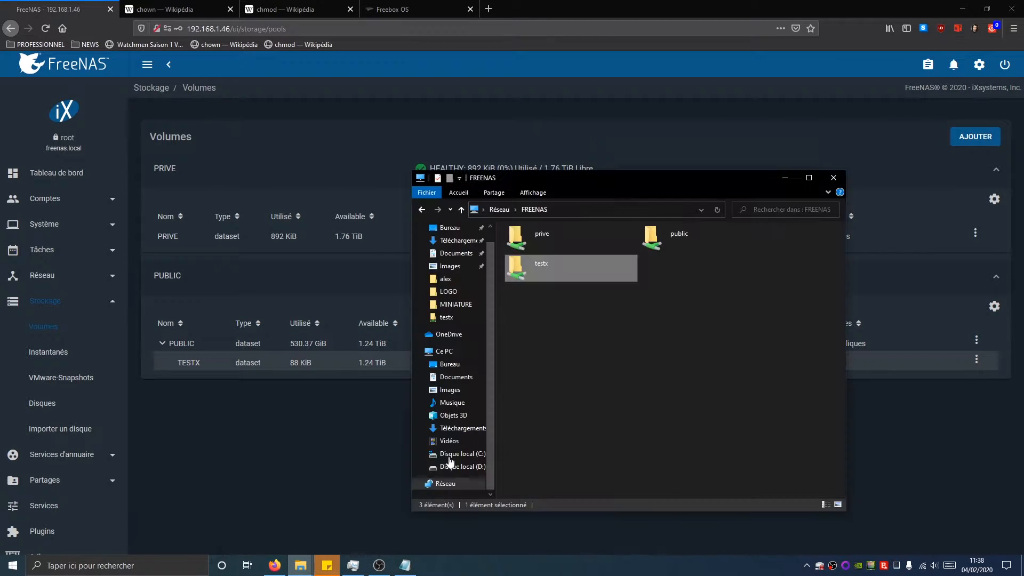
double_click(542, 270)
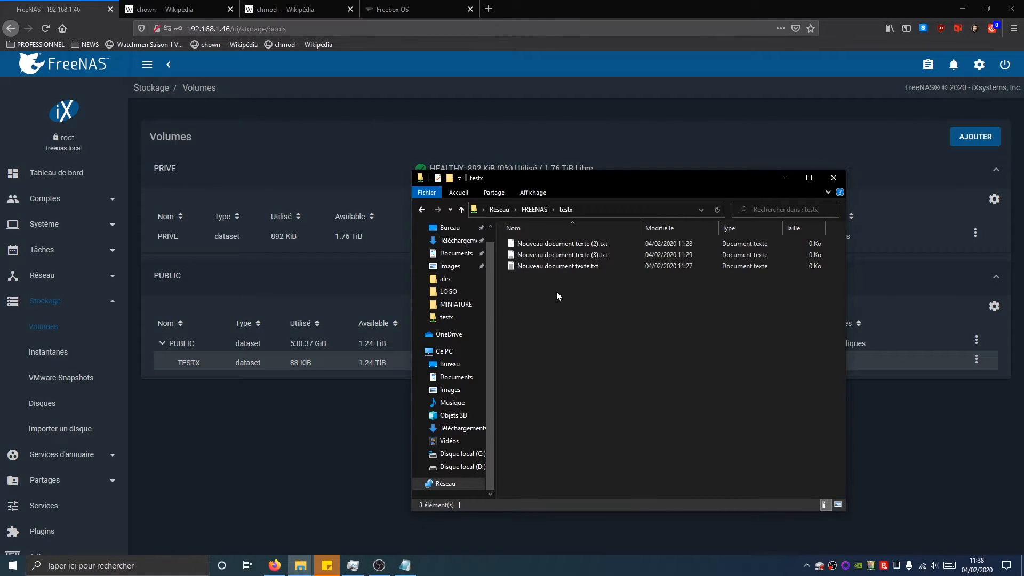
left_click(559, 266)
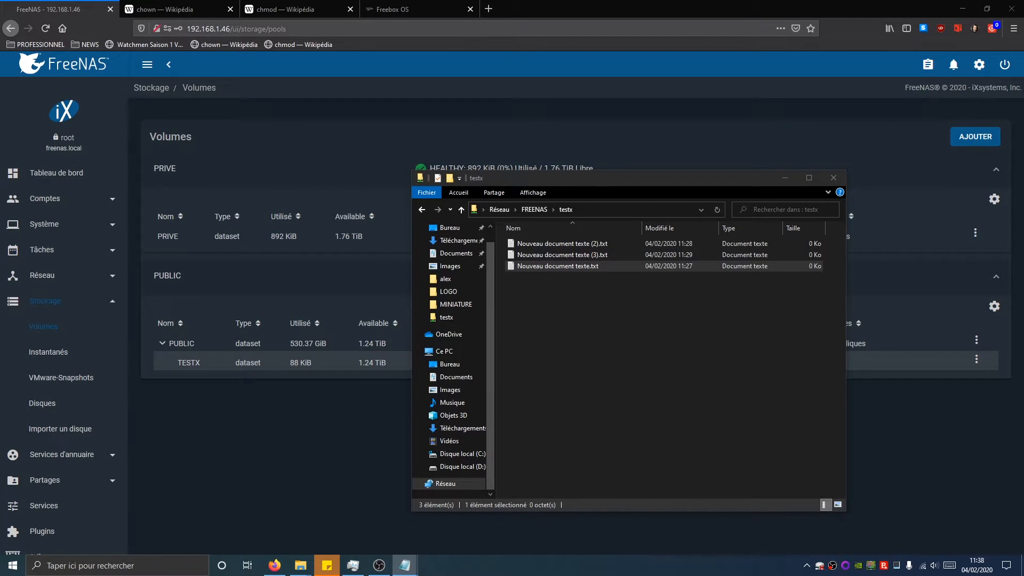
Try to create a new text document inside the testx share to test write access.
right_click(543, 284)
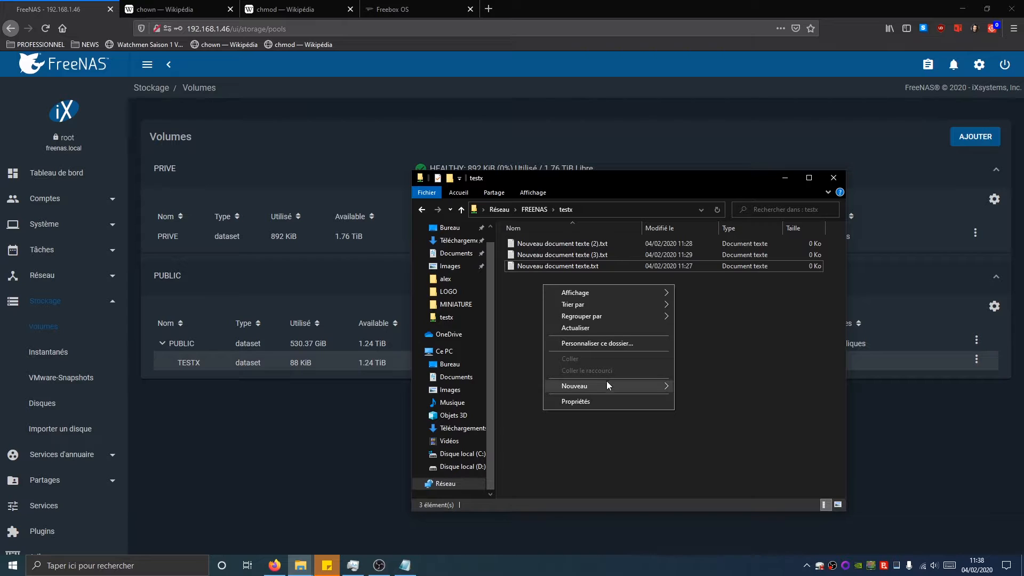
mouse_move(610, 386)
left_click(739, 474)
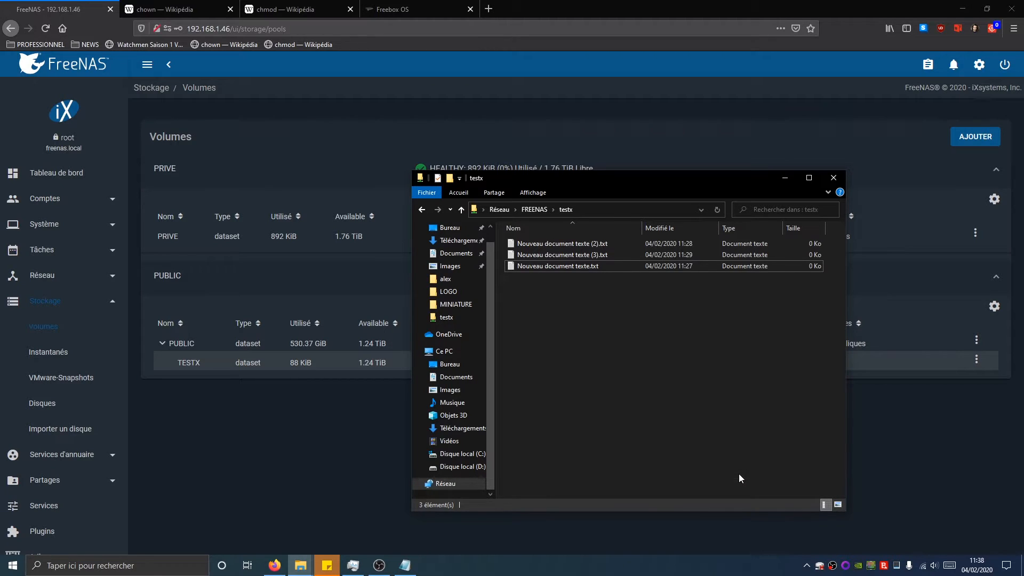
right_click(564, 307)
mouse_move(606, 412)
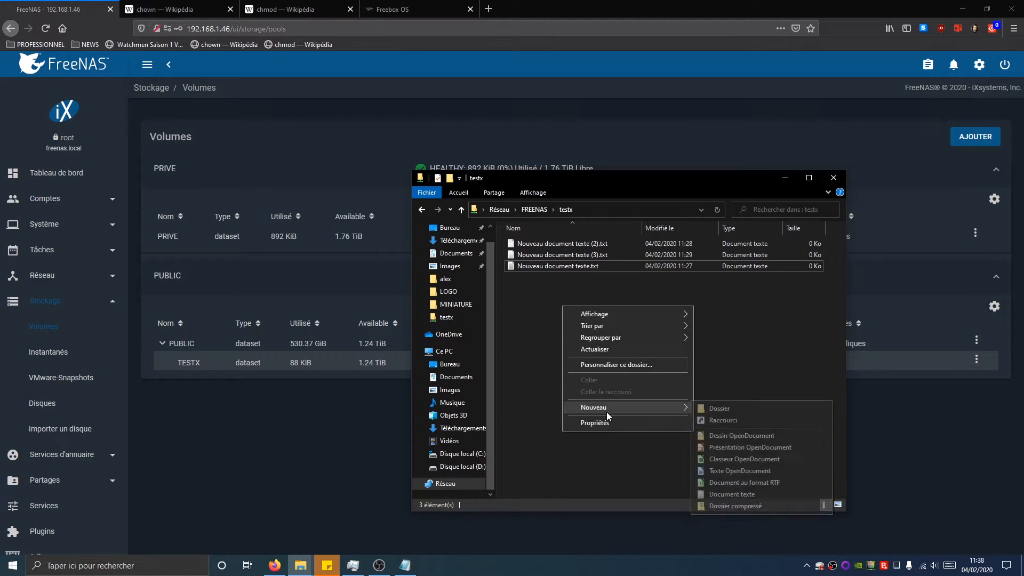
left_click(718, 496)
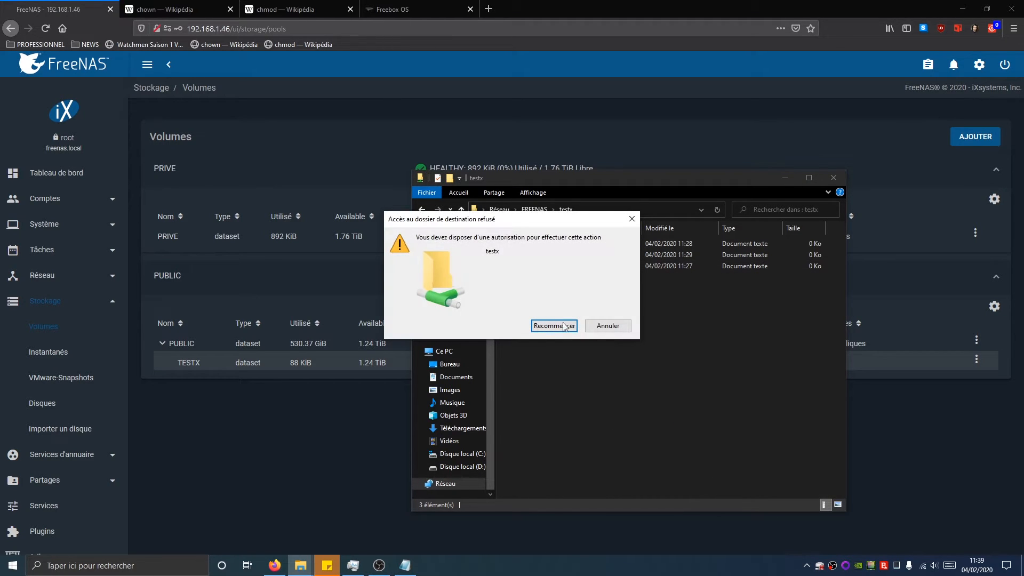
Cancel the refused file creation and go back up to the FREENAS network location.
left_click(600, 329)
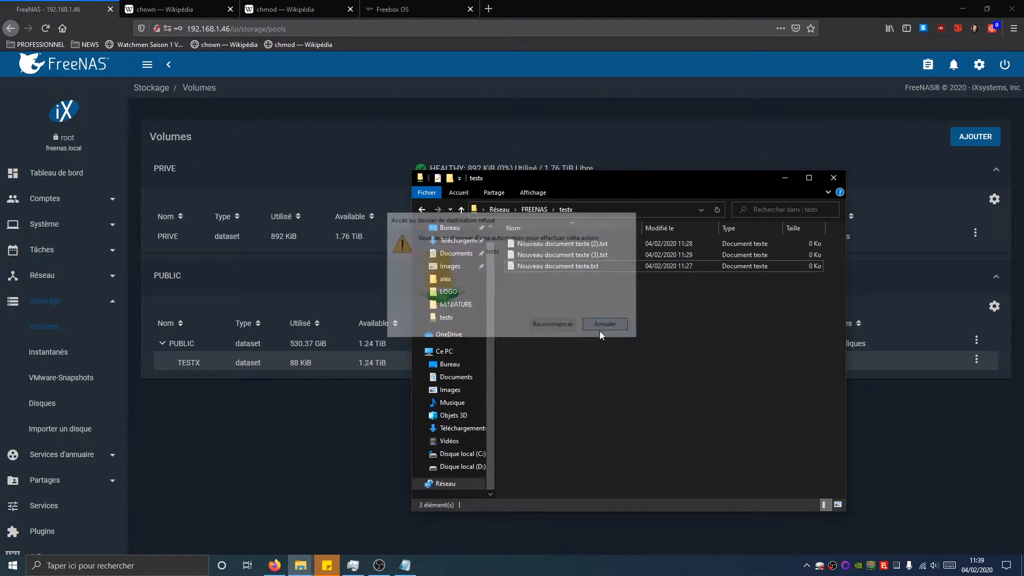
left_click(462, 210)
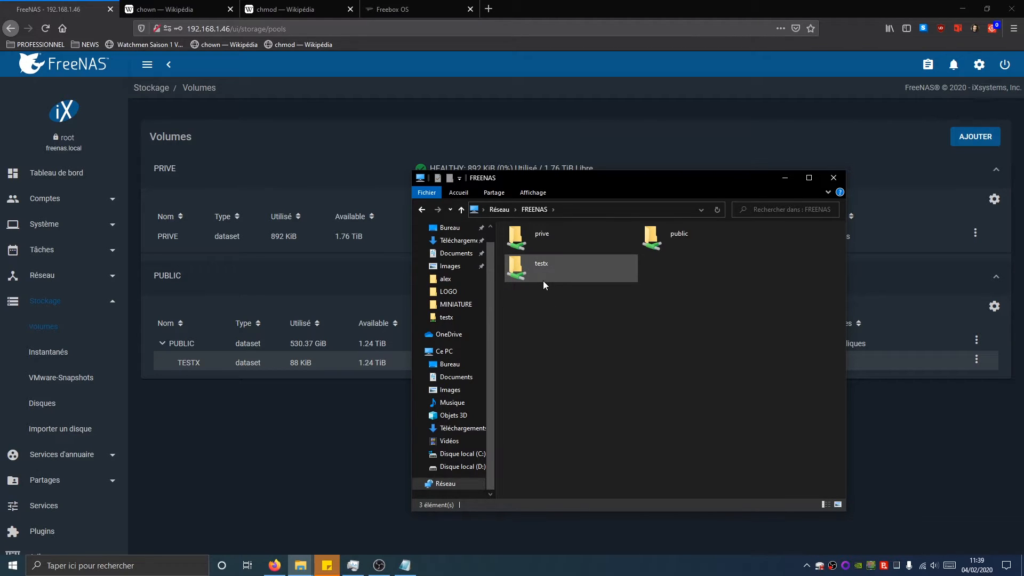
Return to the FreeNAS volumes page, open the ACL editor of the TESTX dataset, and set its owner to the personal user account.
left_click(302, 564)
left_click(978, 363)
left_click(908, 457)
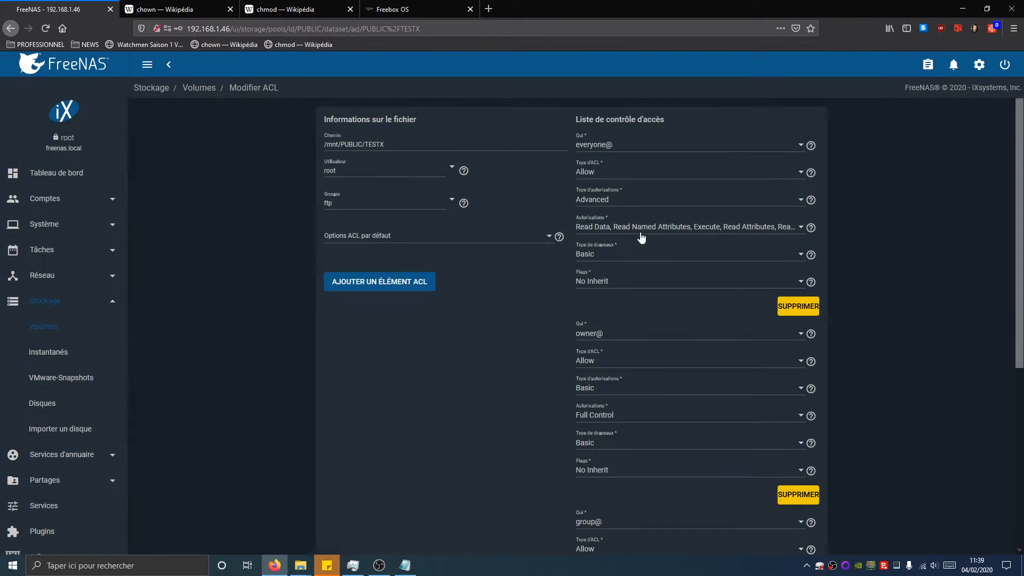
left_click(439, 166)
left_click(452, 167)
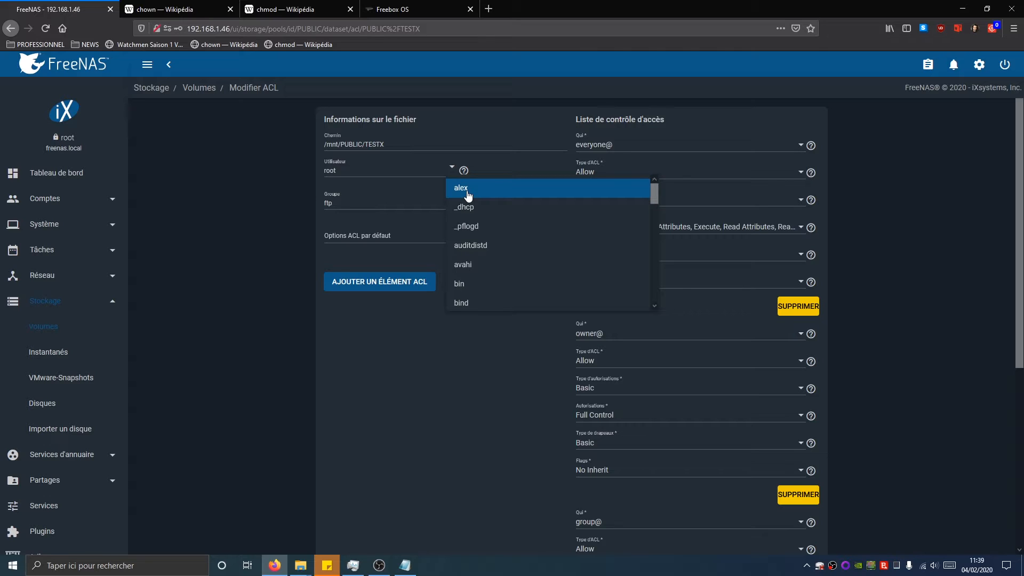
left_click(462, 189)
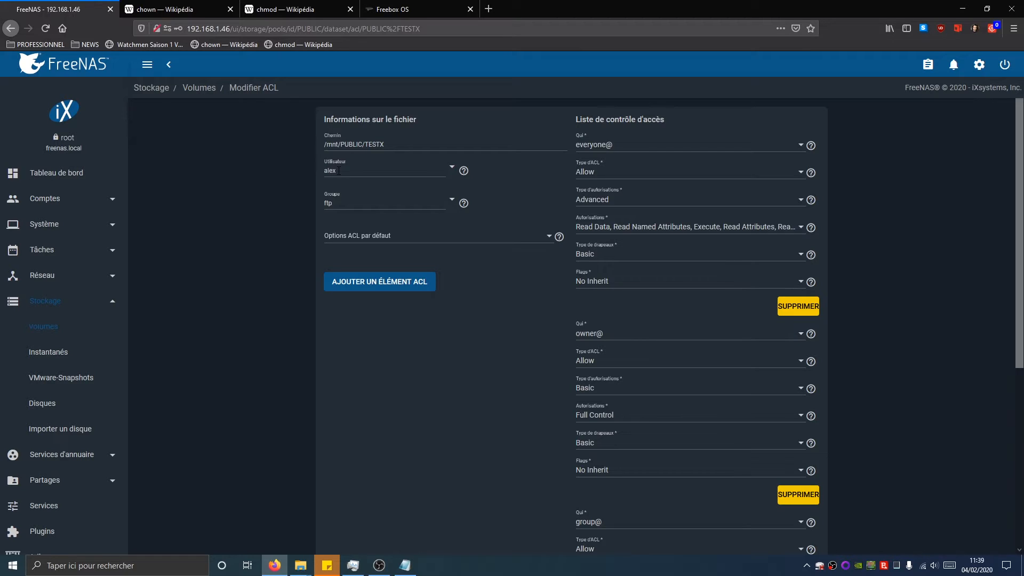
Review the owner and group assigned to TESTX together with the entries in its access control list.
left_click(339, 204)
left_click(348, 170)
left_click(446, 208)
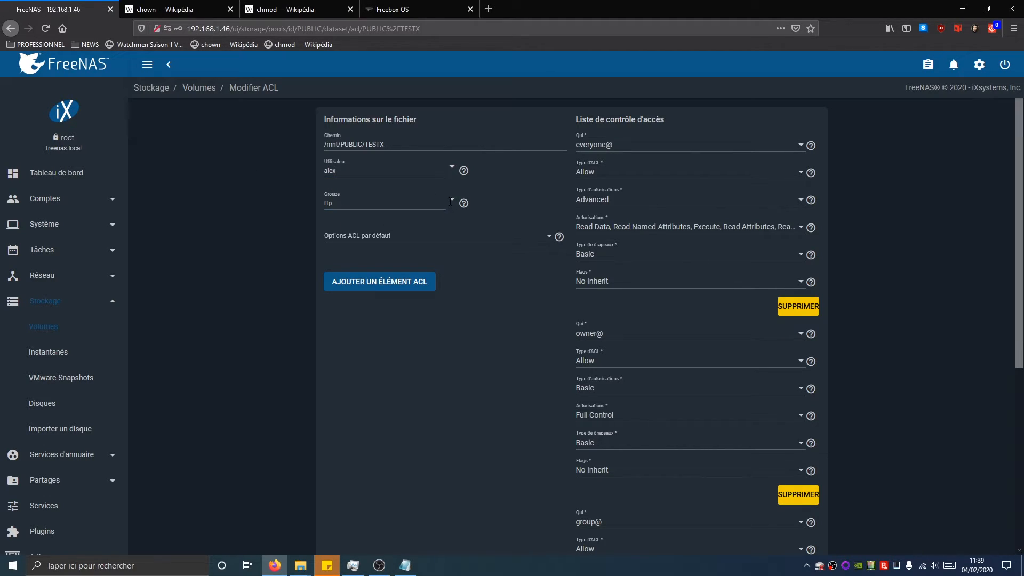
left_click(461, 355)
left_click(412, 169)
left_click(406, 198)
scroll(651, 373, "down", 5)
scroll(651, 372, "up", 5)
Compare the ftp group's permissions in the Windows properties of testx with the FreeNAS access control list.
left_click(300, 566)
left_click(349, 531)
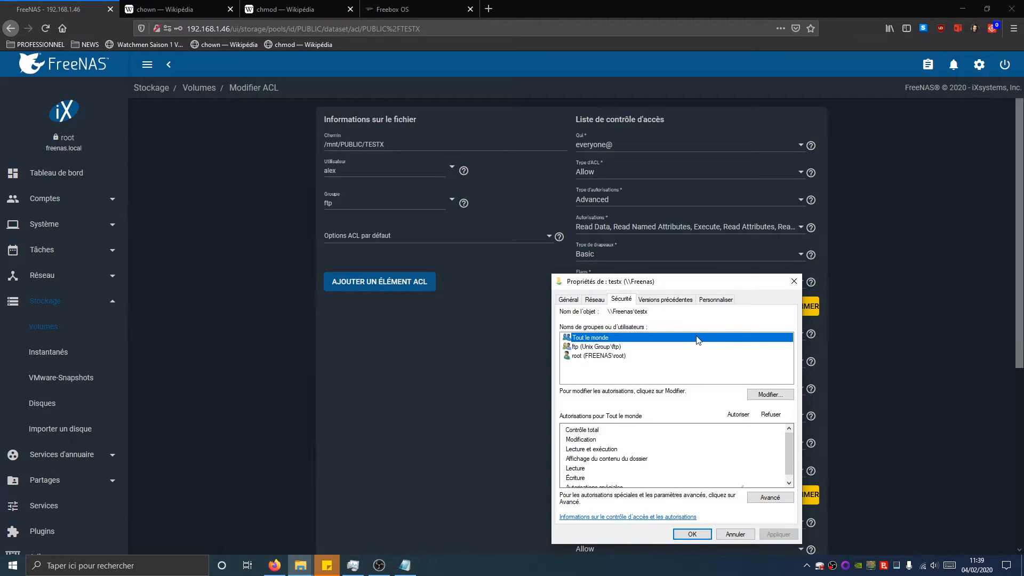
left_click(579, 347)
scroll(456, 386, "down", 4)
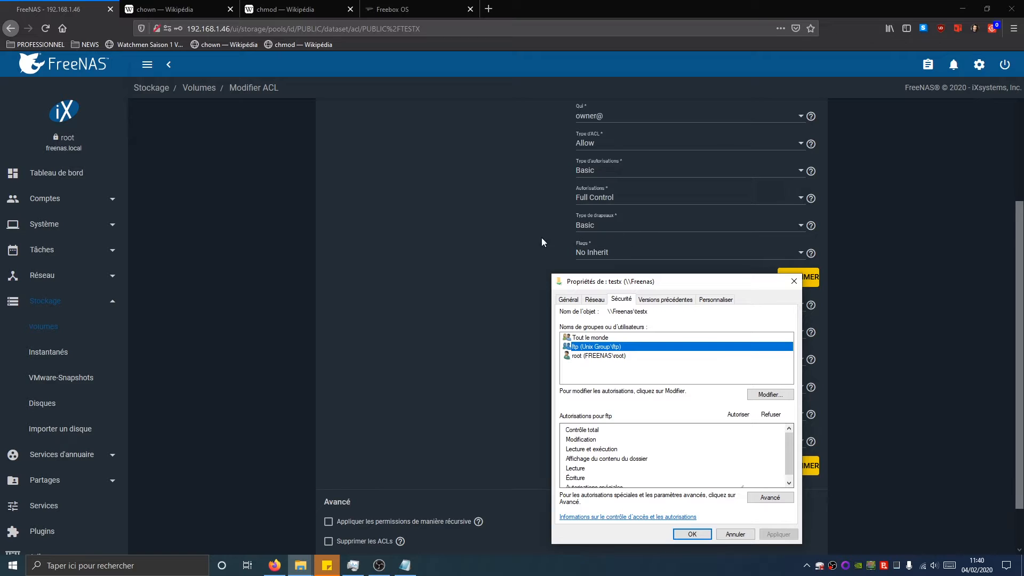
left_click(508, 273)
scroll(592, 307, "up", 3)
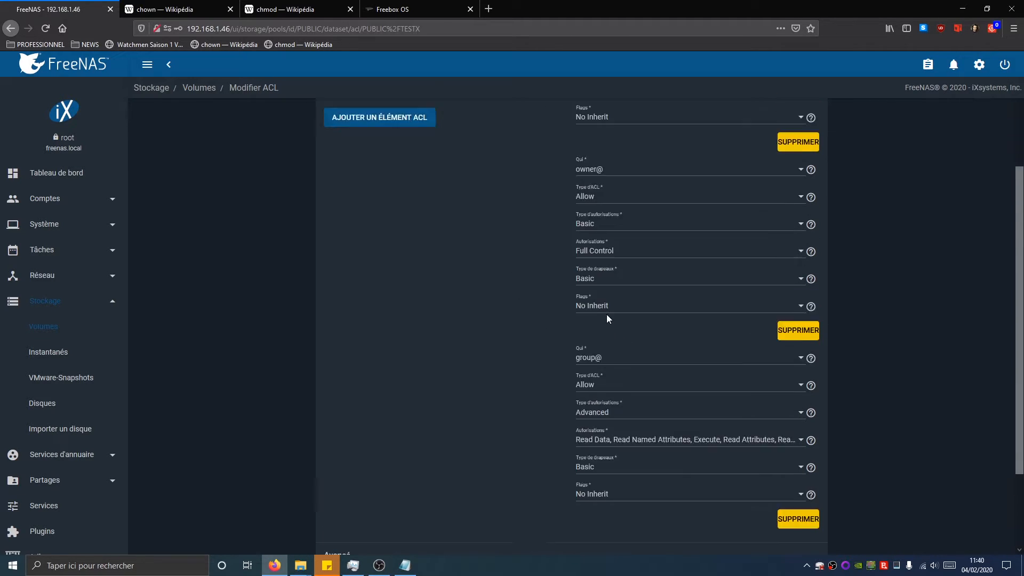
Compare the root user's permissions in the Windows properties of testx with the owner@ entry in FreeNAS.
mouse_move(301, 565)
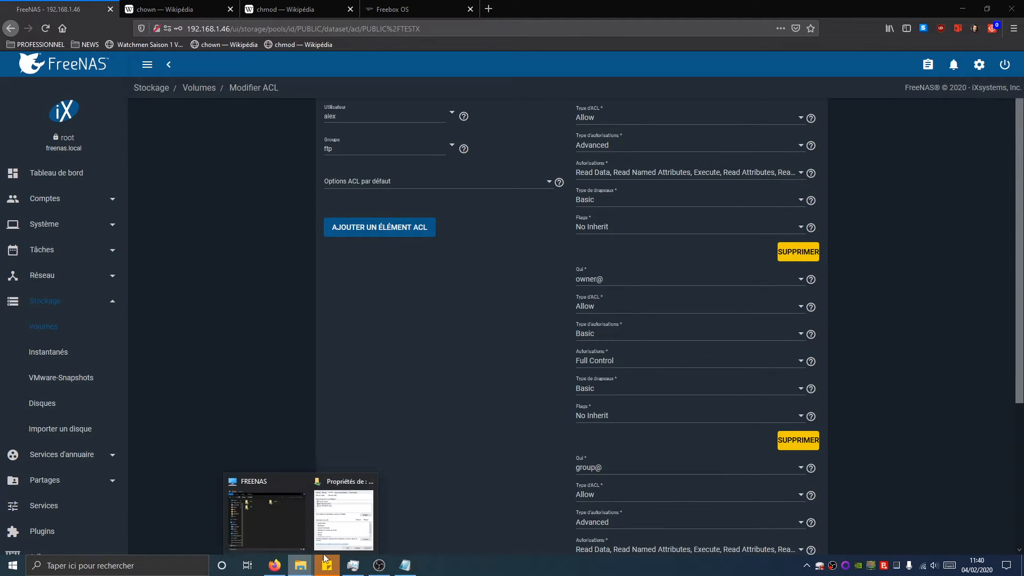
left_click(356, 525)
left_click(607, 356)
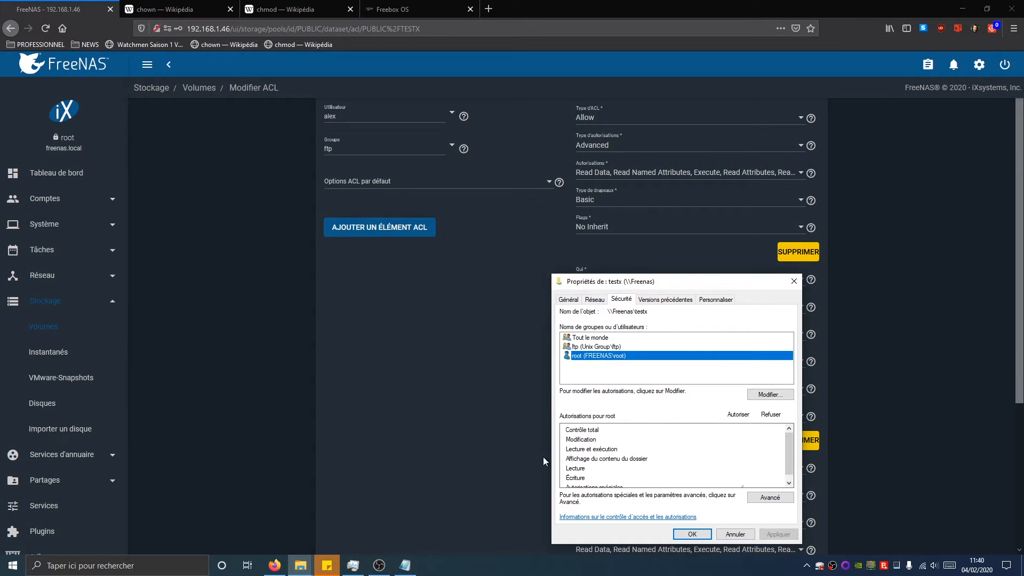
left_click(596, 547)
scroll(597, 497, "up", 1)
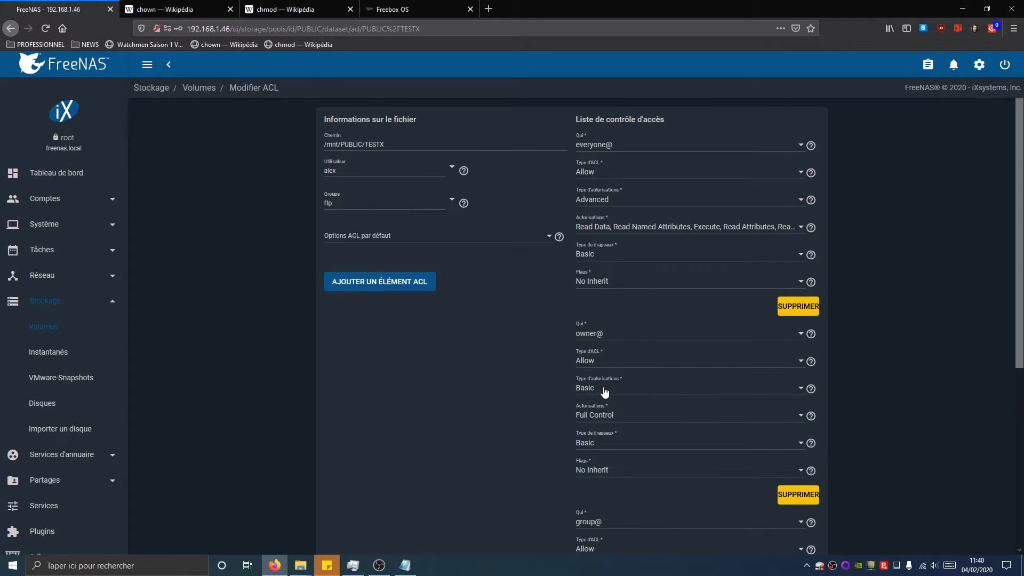
Examine the ACL type, permission type and permission choices available for the owner@ entry, leaving Allow, Basic and Full Control selected.
left_click(605, 393)
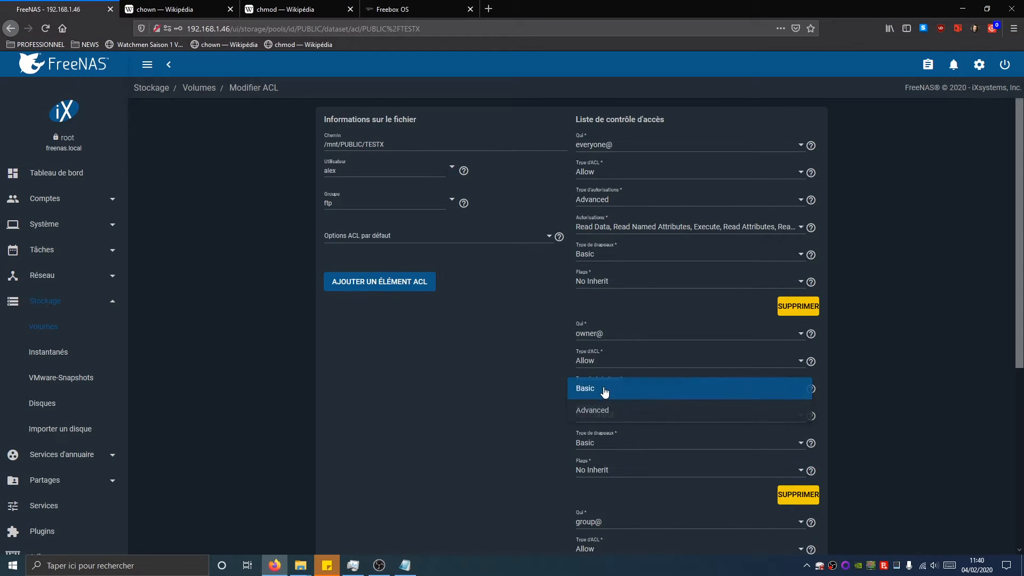
left_click(914, 342)
left_click(645, 361)
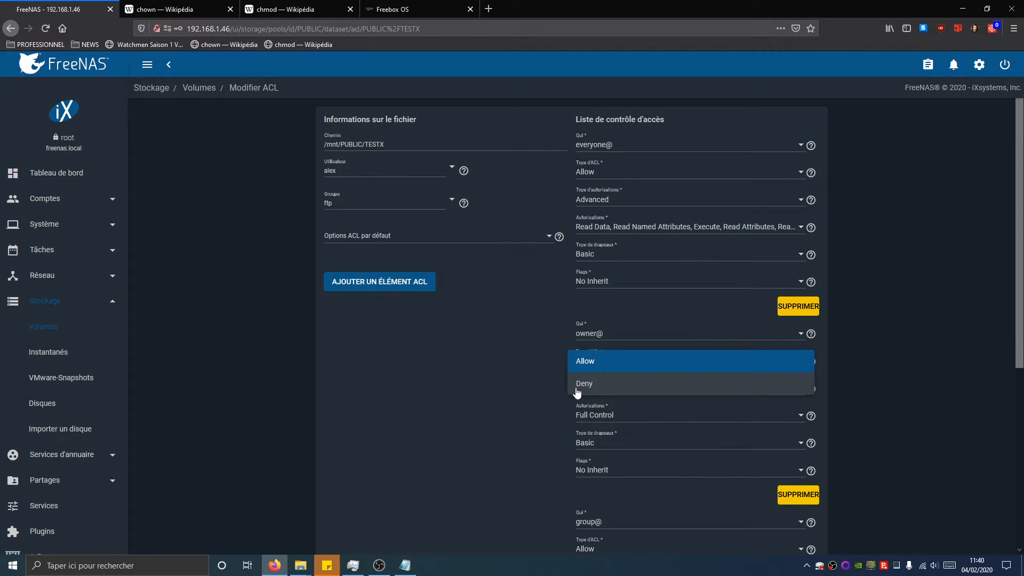
left_click(546, 367)
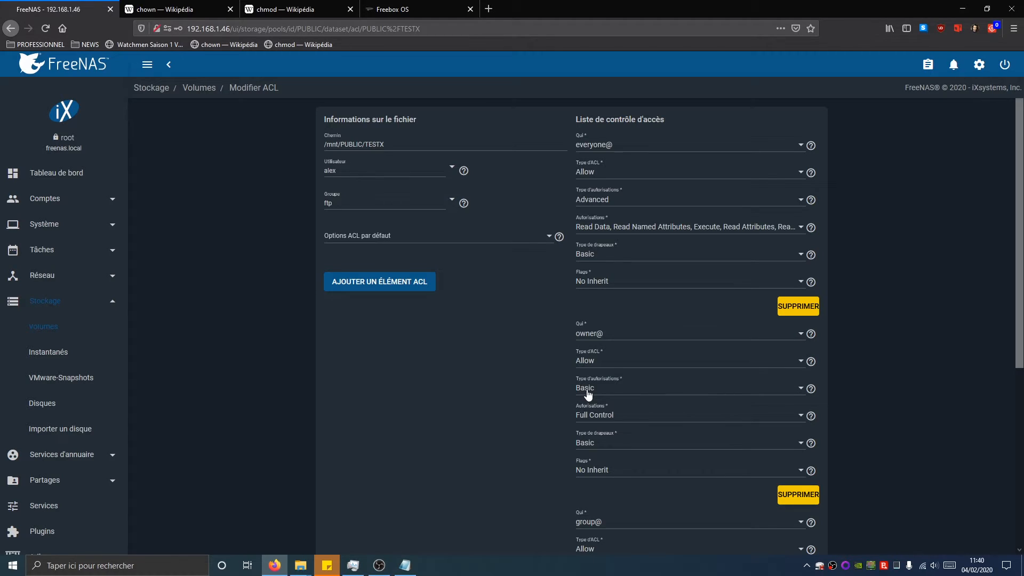
left_click(587, 393)
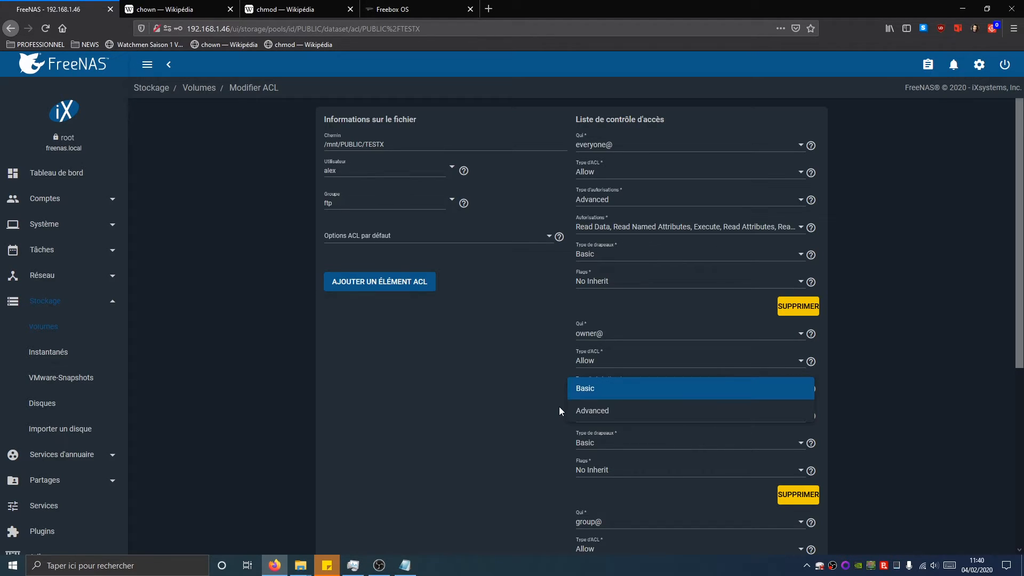
left_click(546, 415)
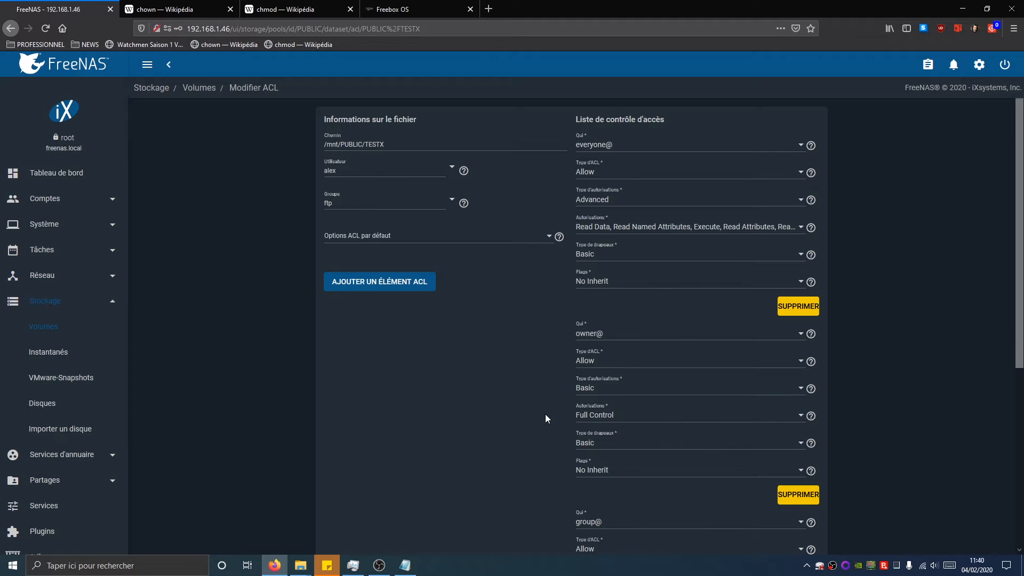
left_click(592, 392)
left_click(431, 490)
left_click(595, 417)
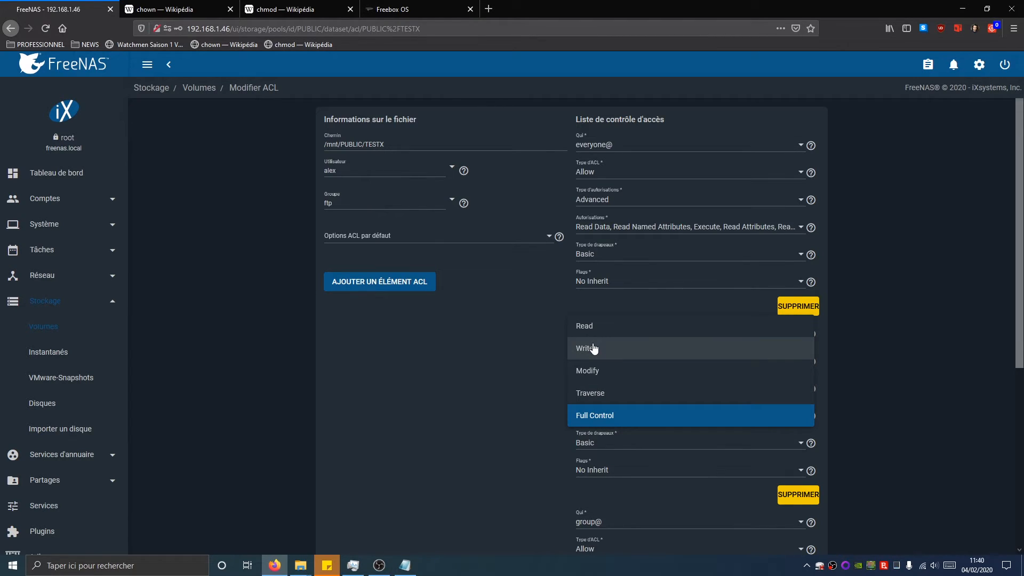
left_click(391, 427)
Apply the TESTX permissions recursively, confirm the warning, and save the ACL.
left_click(345, 176)
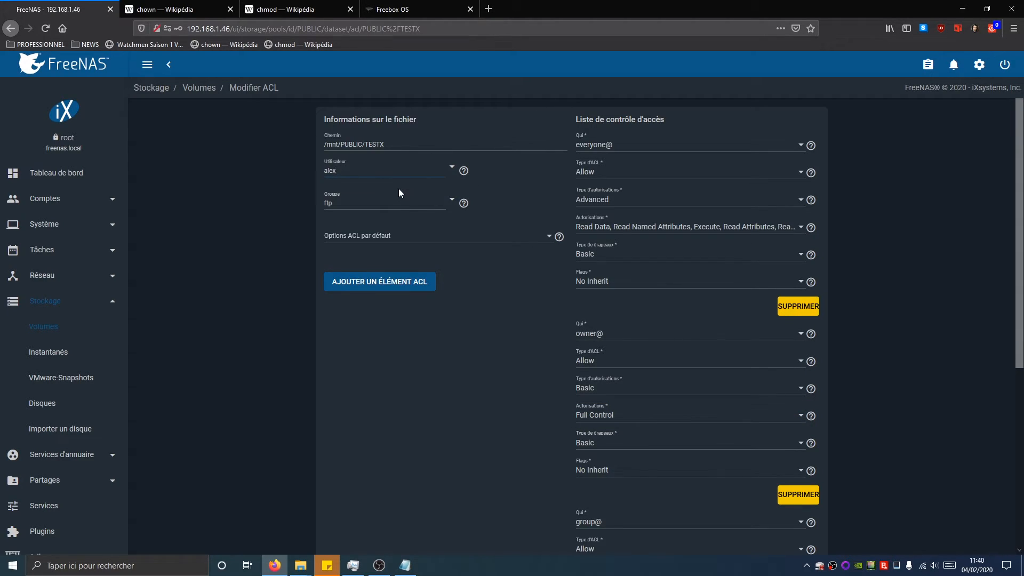
left_click(328, 207)
scroll(424, 398, "down", 5)
left_click(344, 464)
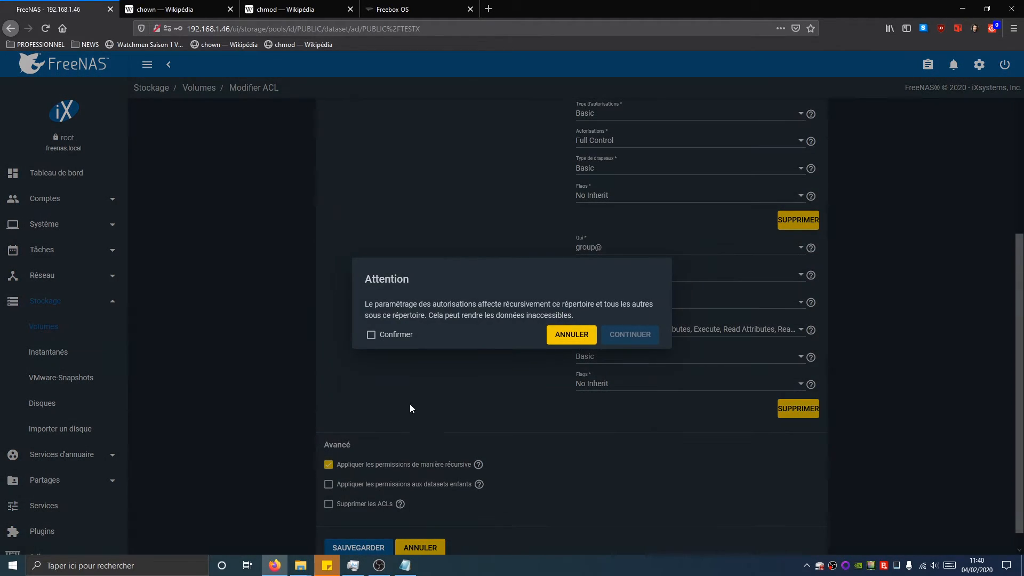
left_click(369, 334)
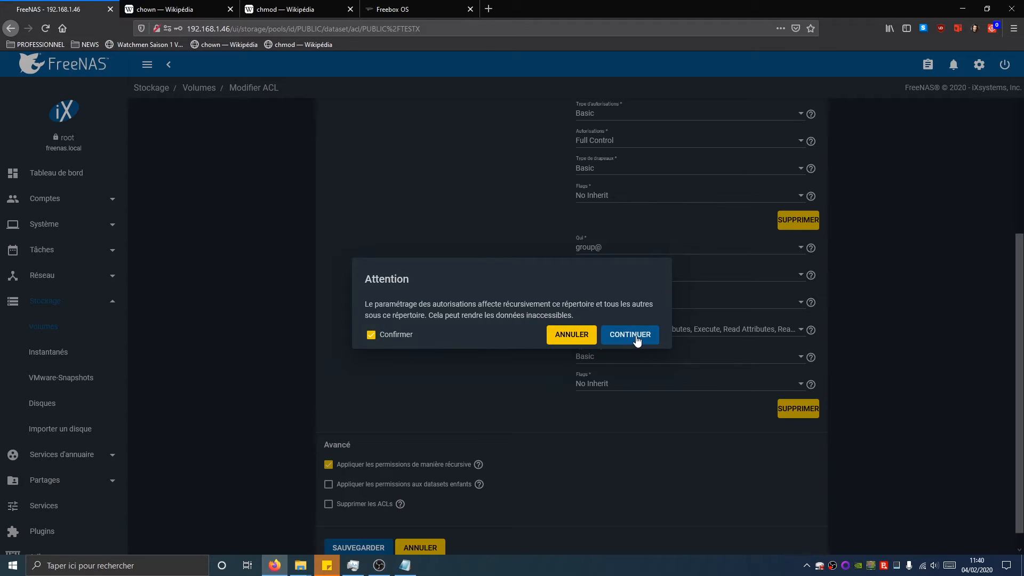
left_click(639, 339)
scroll(487, 449, "down", 1)
left_click(362, 526)
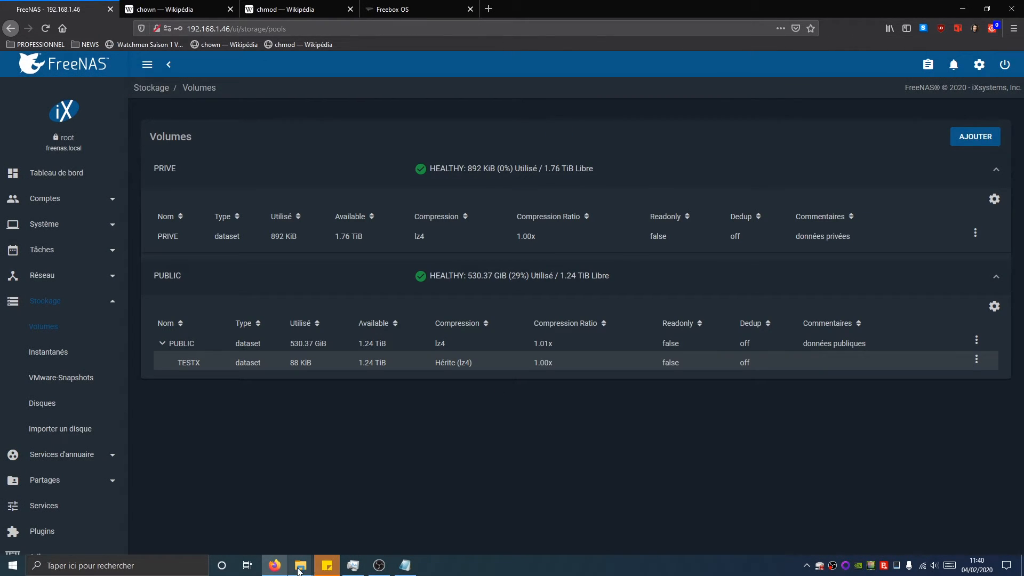
Close the Windows properties of testx and open the testx share in File Explorer.
mouse_move(301, 566)
left_click(368, 482)
left_click(292, 508)
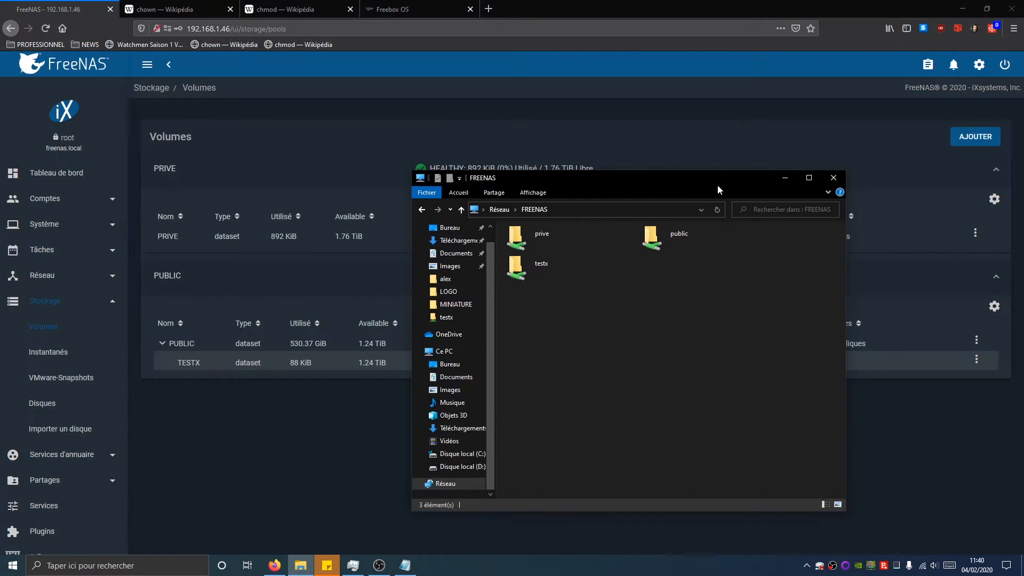
double_click(548, 269)
Create a new text document named test.txt in the testx share.
right_click(545, 361)
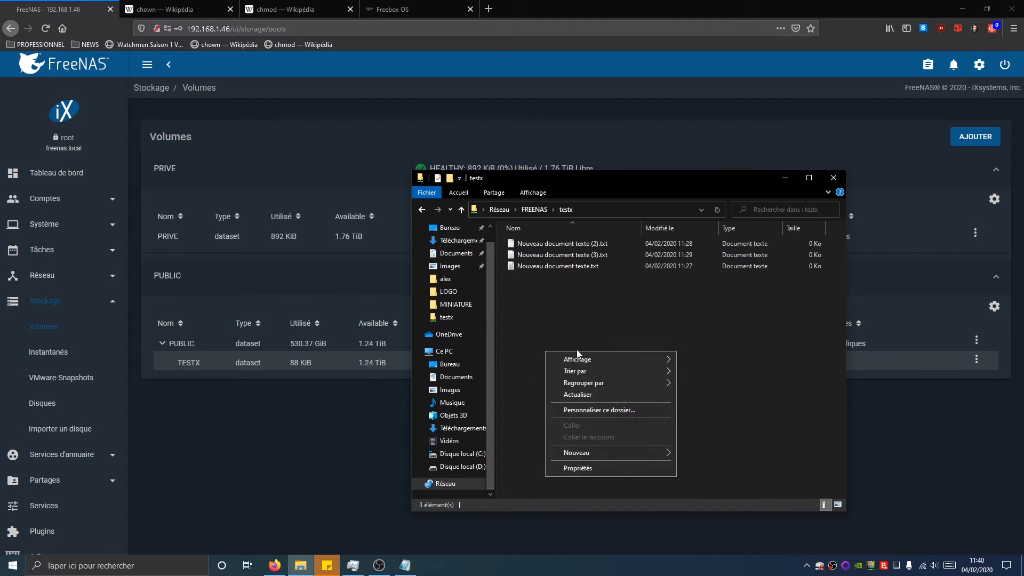
mouse_move(650, 448)
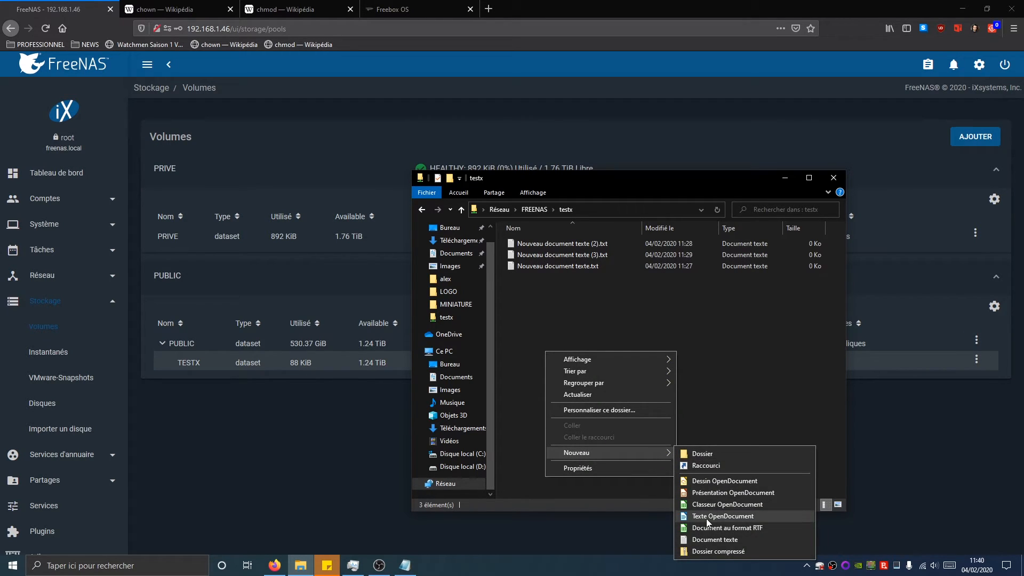
left_click(707, 540)
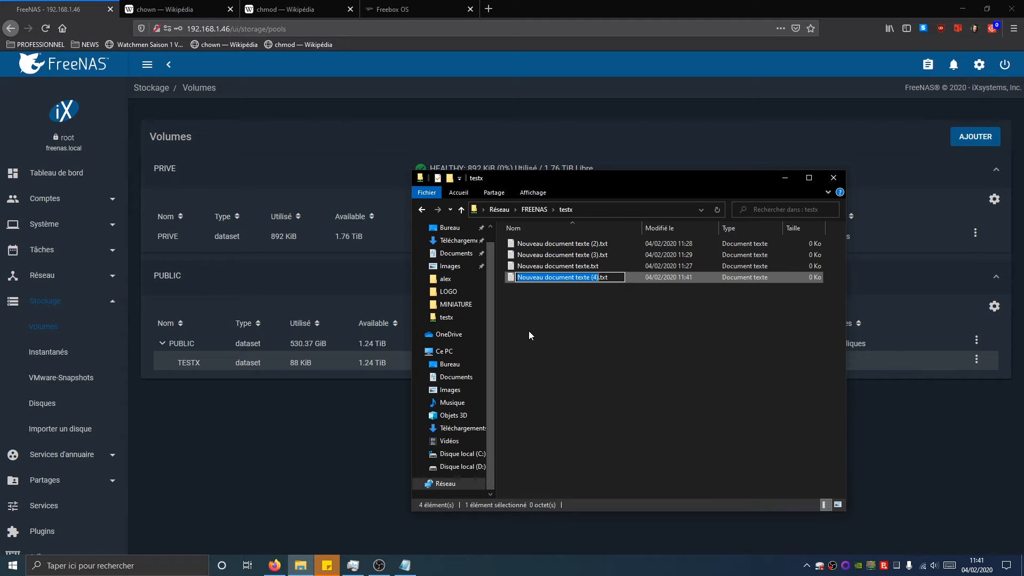
type("test")
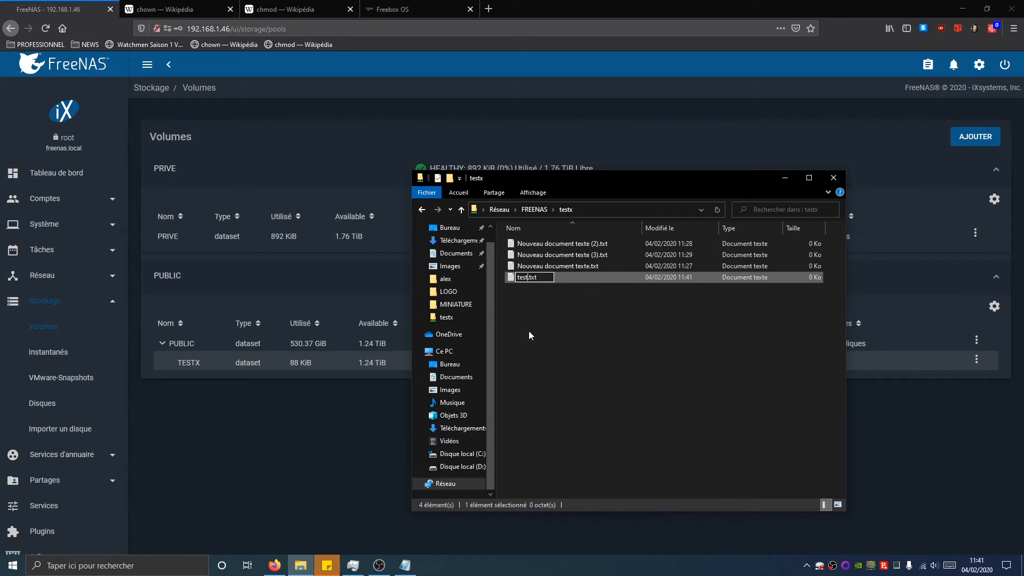
key("Return")
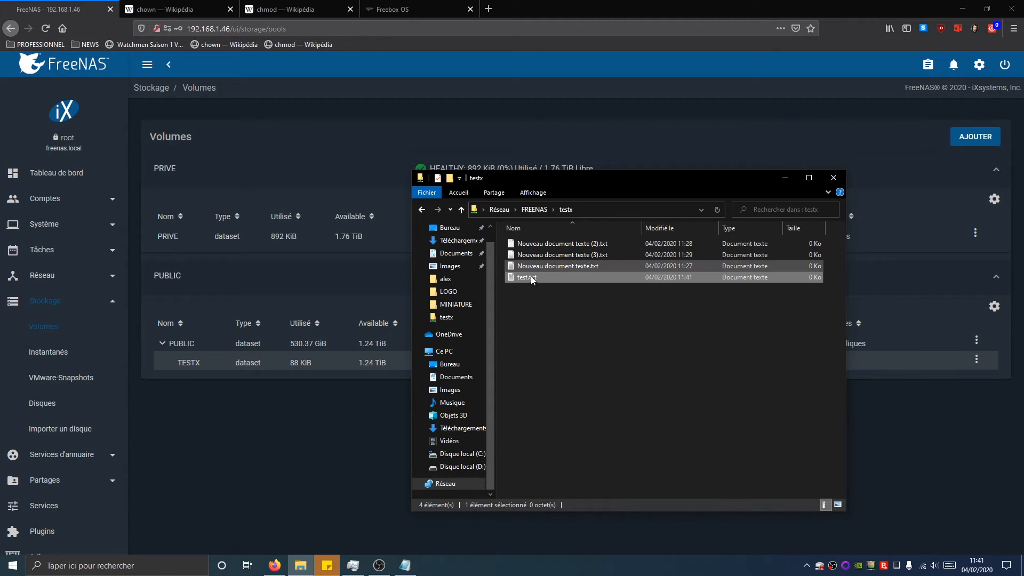
Open test.txt in Notepad, enter "test" as its content, save it, and close the editor.
double_click(529, 278)
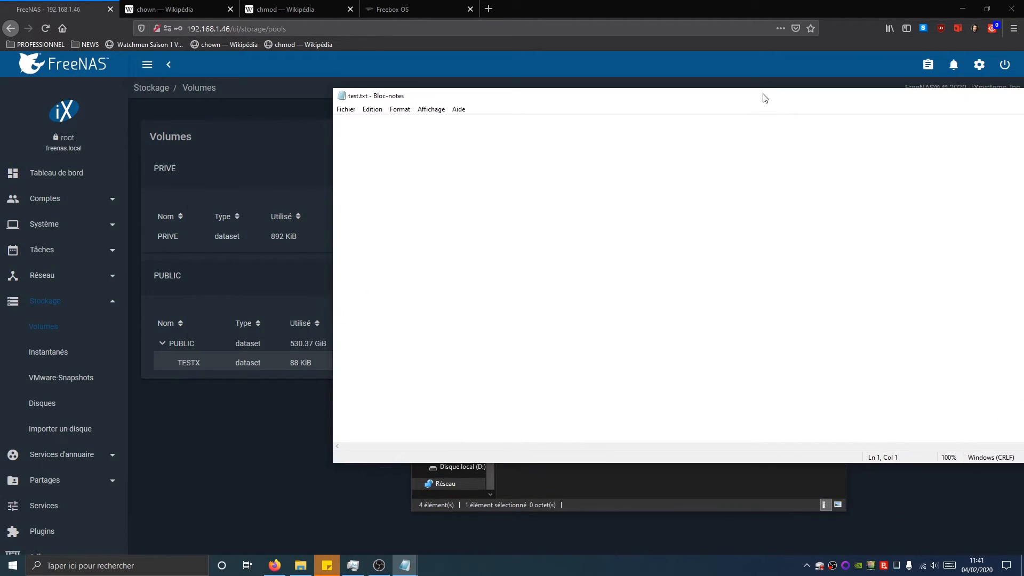
type("test")
left_click_drag(836, 93, 637, 98)
left_click(875, 93)
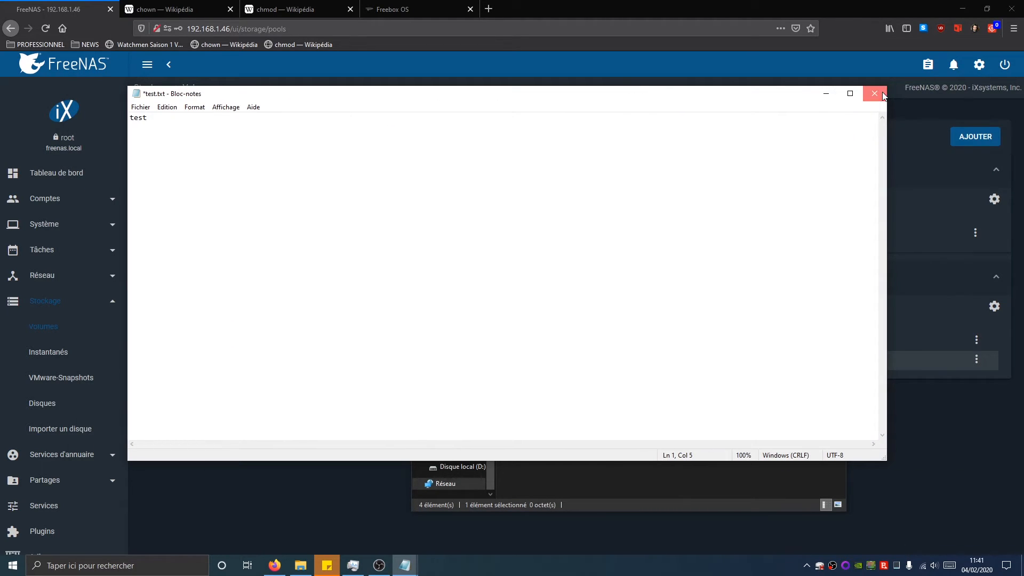
left_click(451, 290)
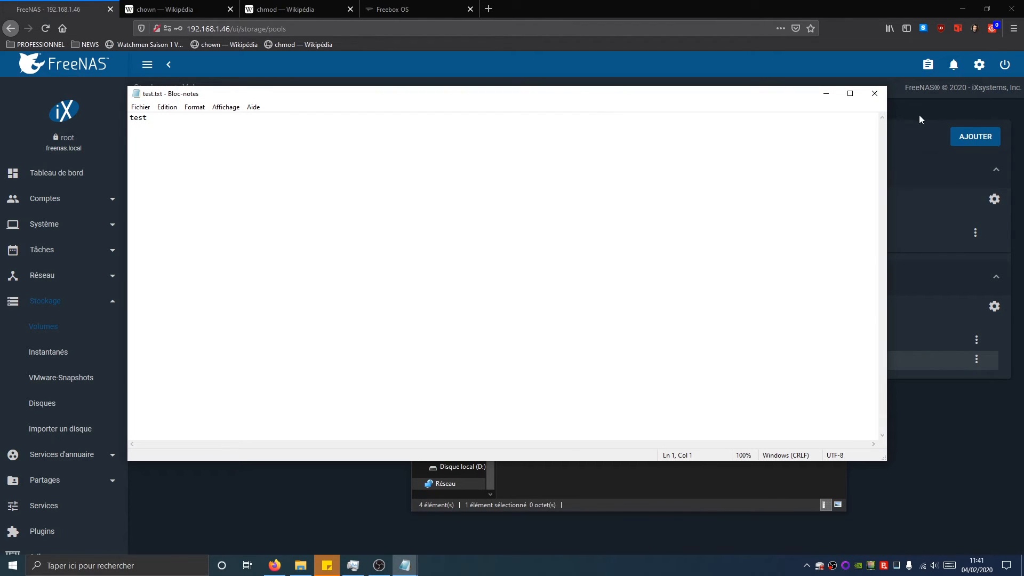
left_click(875, 95)
Inspect the security properties of Nouveau document texte.txt, then close them.
right_click(556, 264)
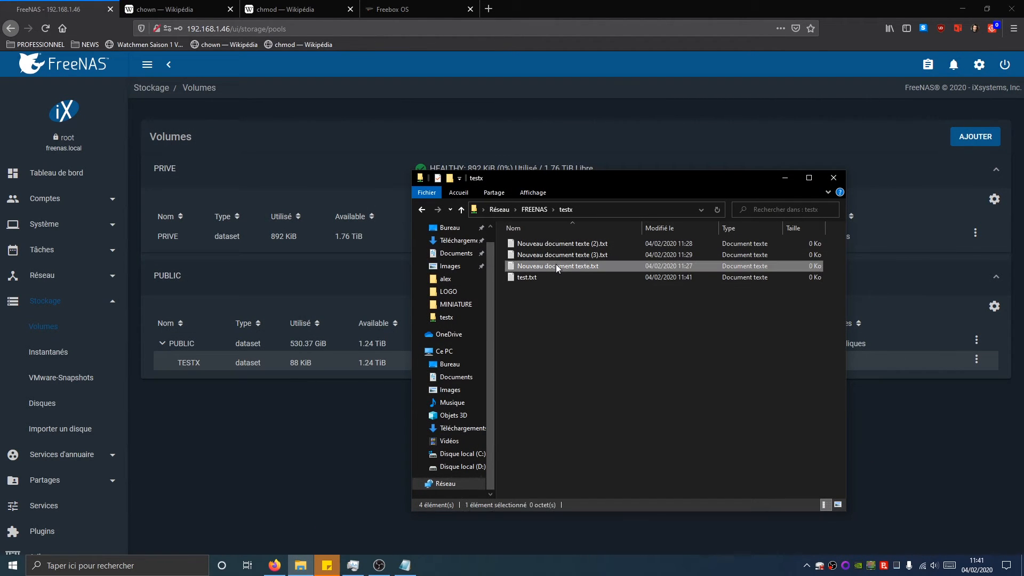
left_click(587, 479)
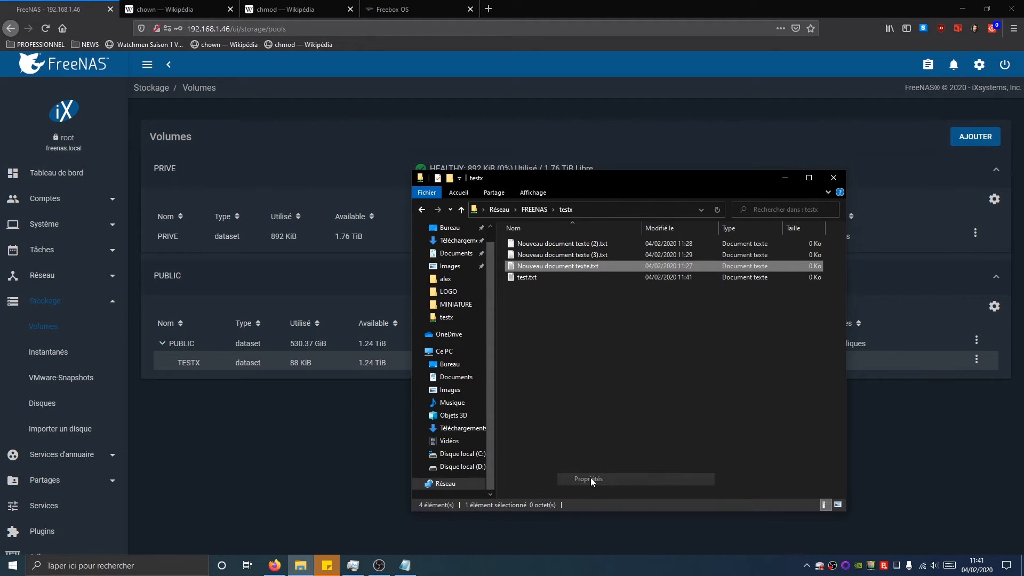
left_click(609, 293)
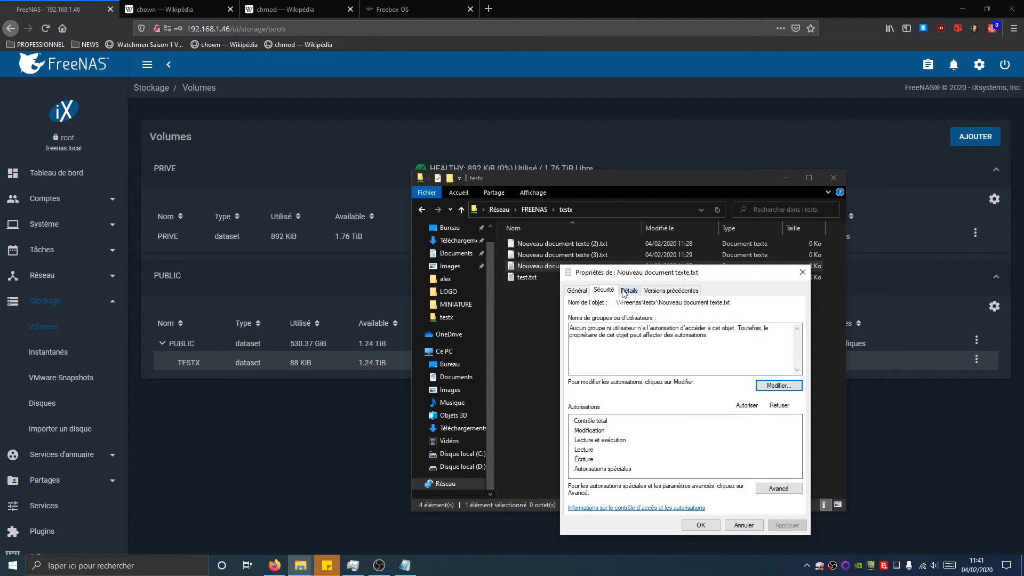
mouse_move(570, 329)
left_mouse_down()
mouse_move(710, 336)
mouse_move(570, 328)
left_mouse_up()
left_click(710, 336)
left_click(802, 273)
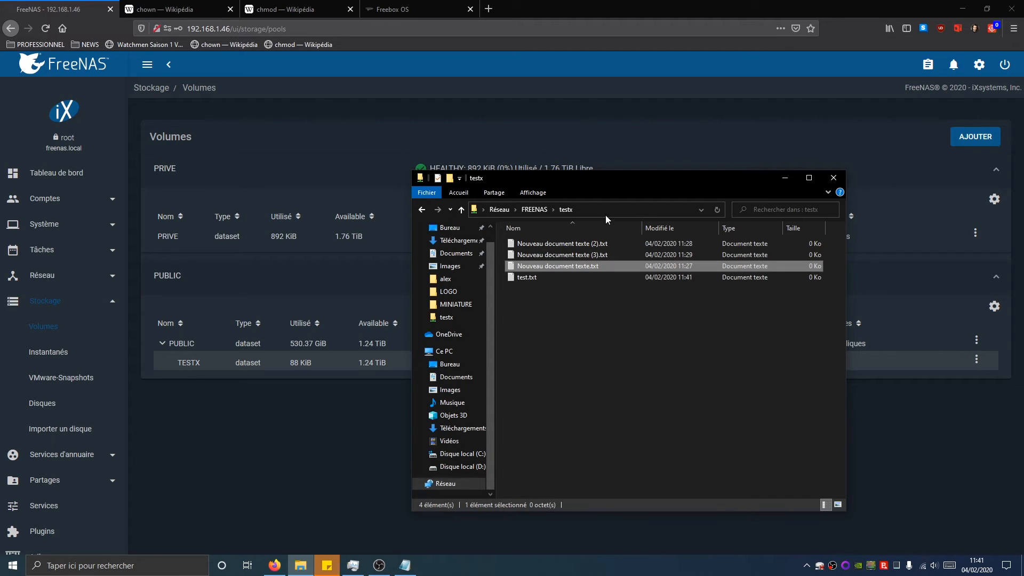
Reopen the testx share from the FREENAS server and inspect the details and security properties of Nouveau document texte (3).txt, closing them when done.
left_click(530, 209)
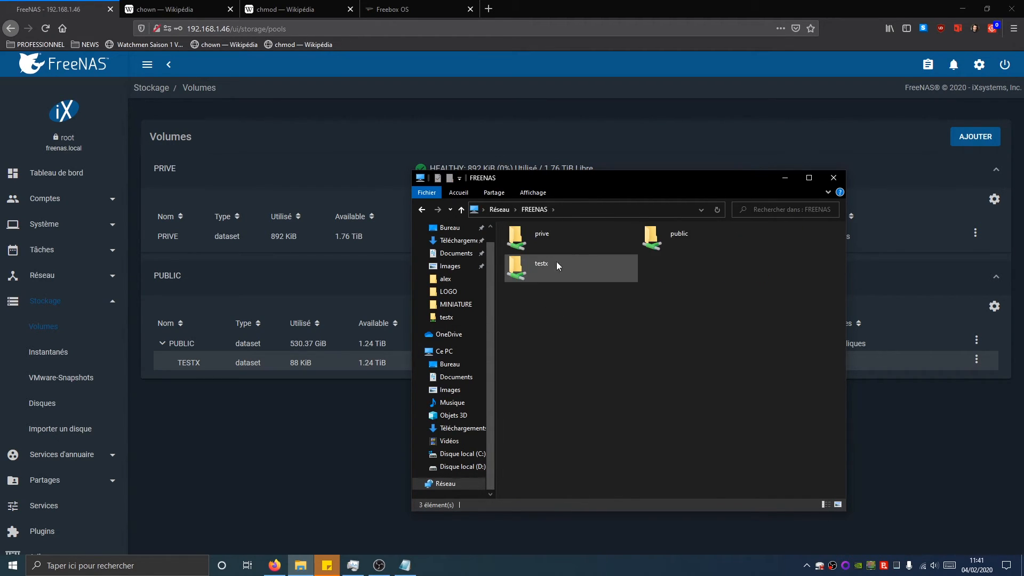
double_click(572, 274)
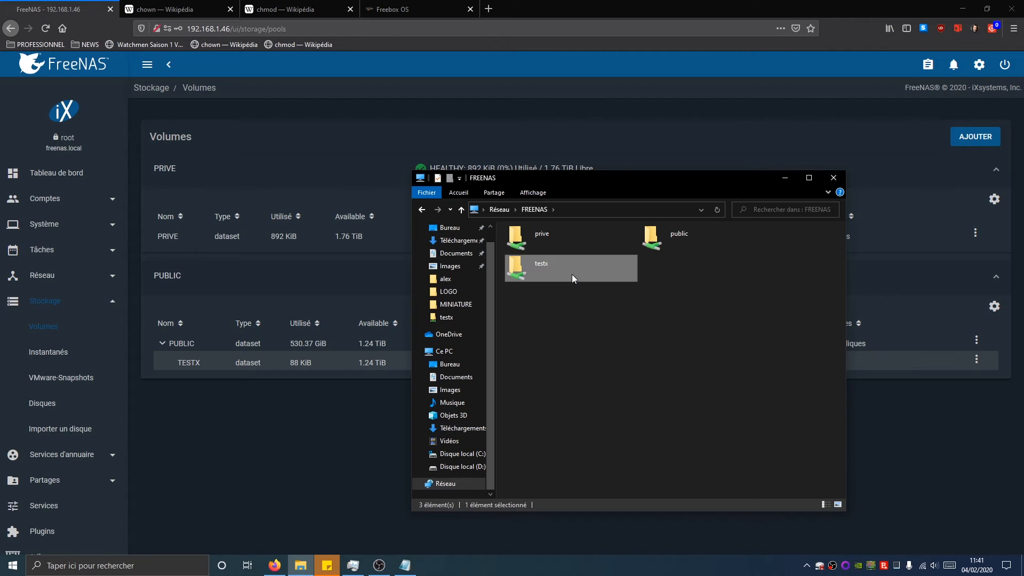
right_click(551, 252)
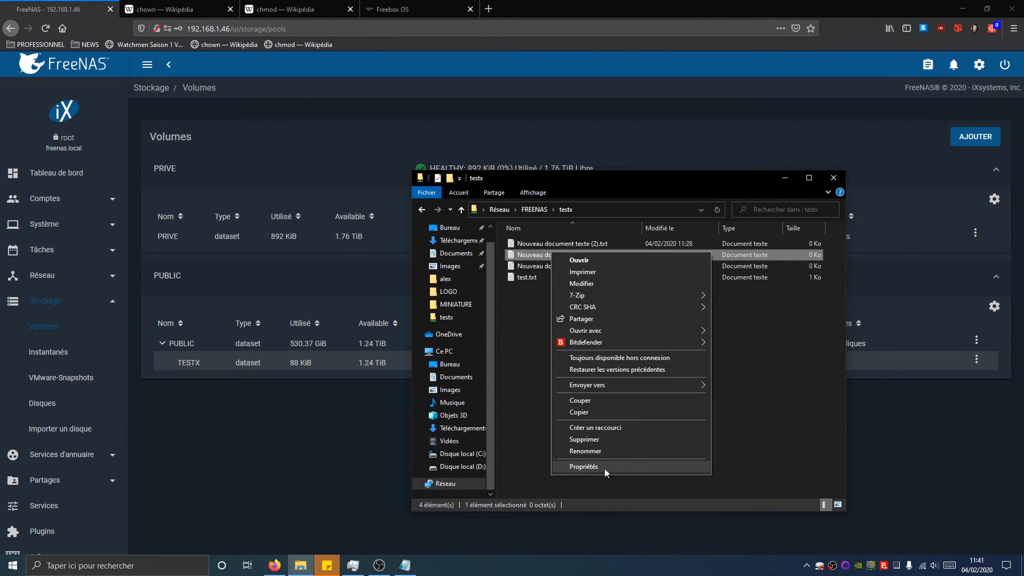
left_click(584, 466)
left_click(617, 279)
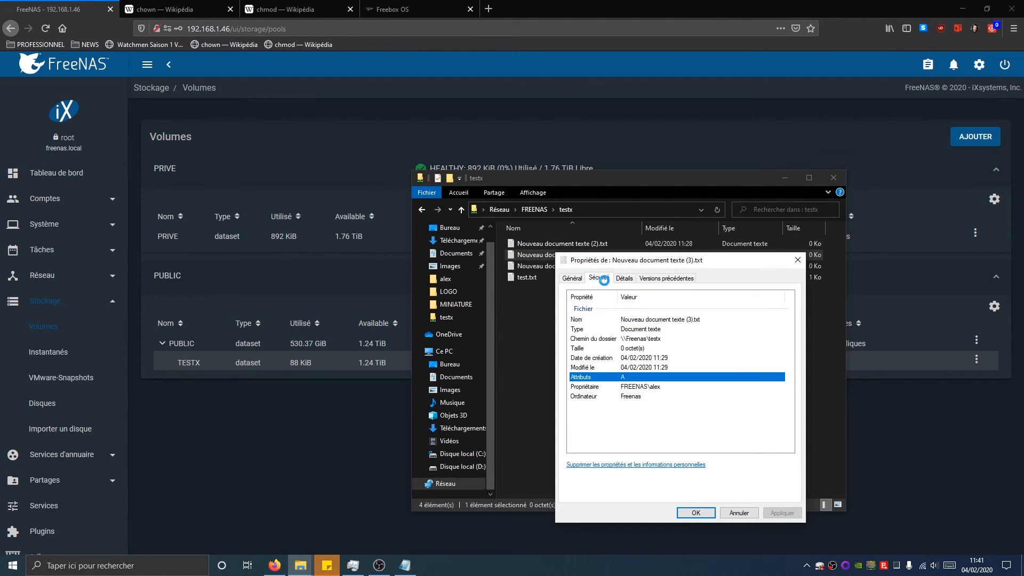
left_click(599, 278)
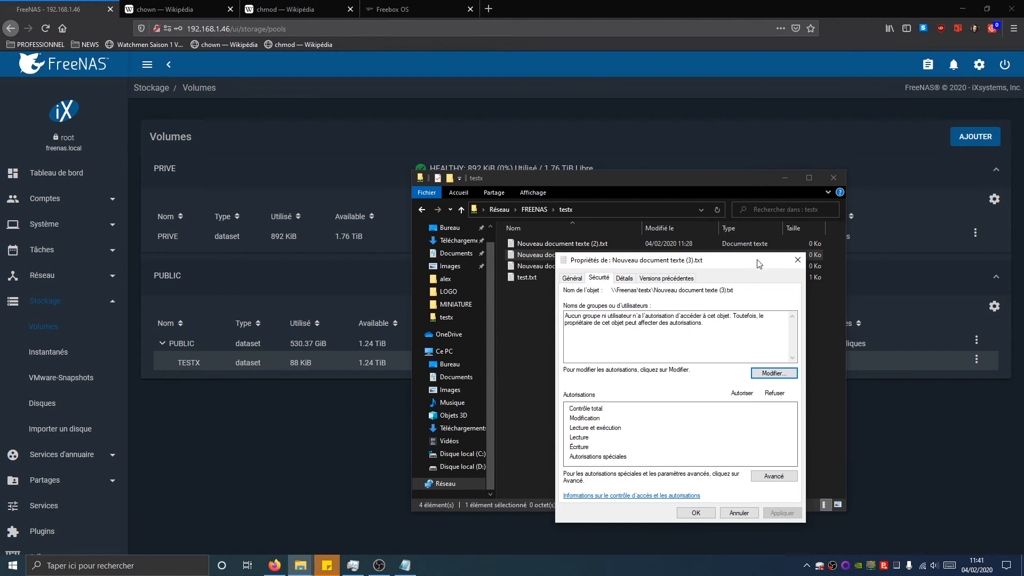
left_click(793, 259)
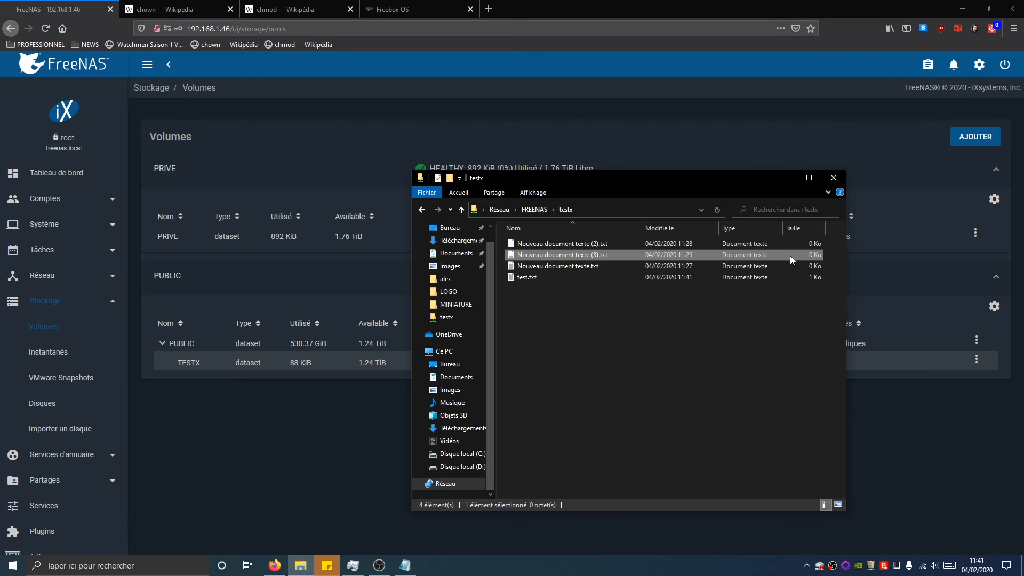
left_click(526, 266)
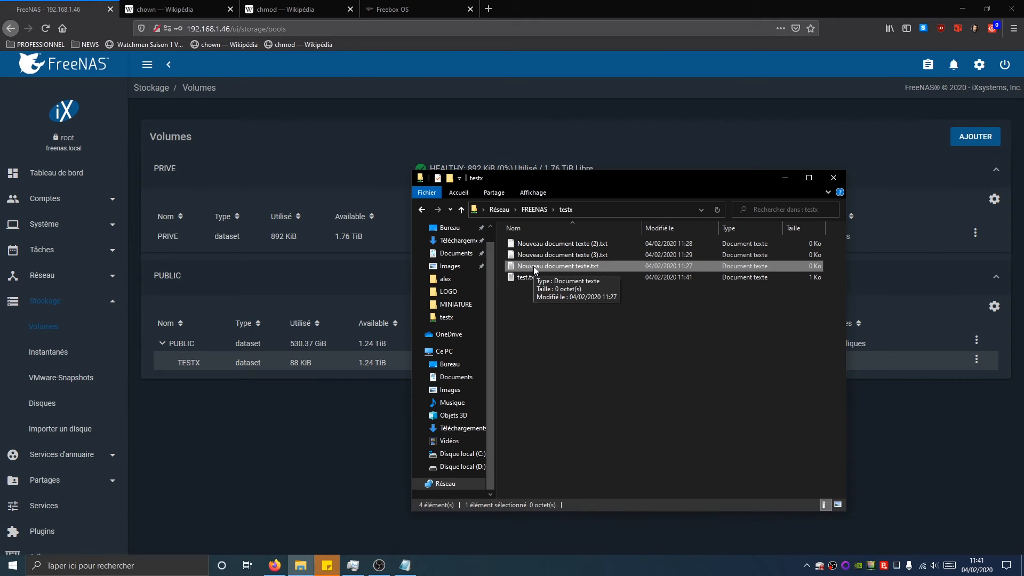
left_click(548, 257)
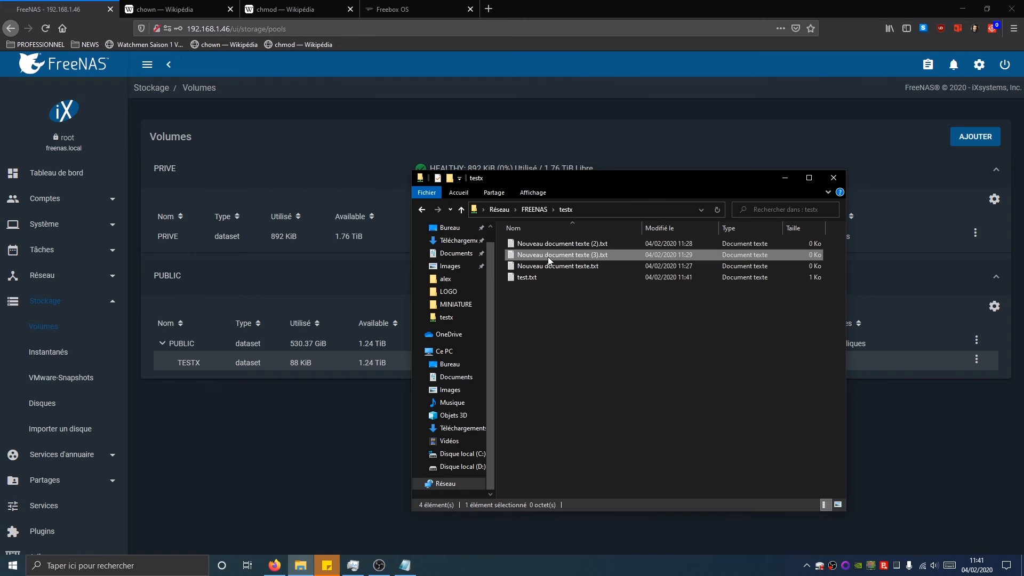